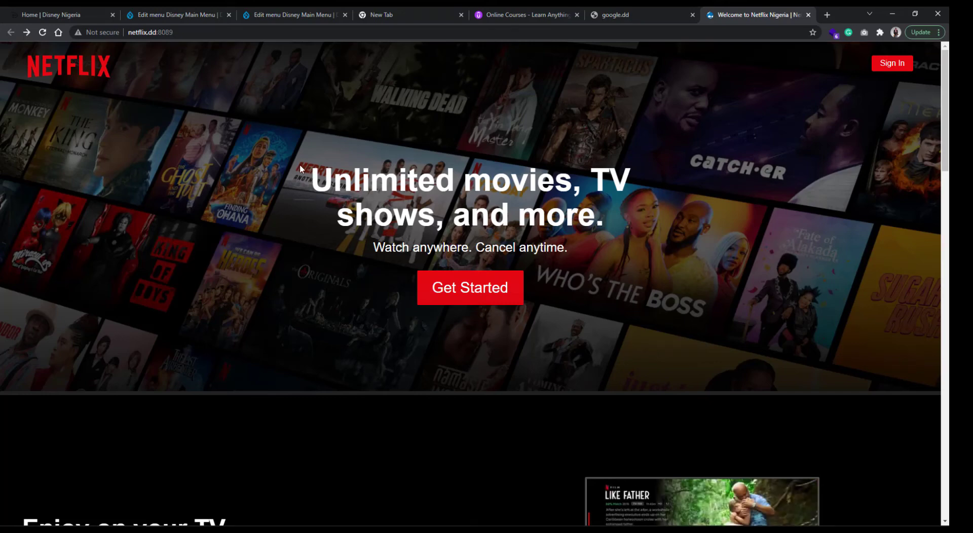
Select the hero headline and tagline, then scroll through the Netflix Nigeria home page
drag(299, 167, 587, 289)
scroll(606, 260, down, 1)
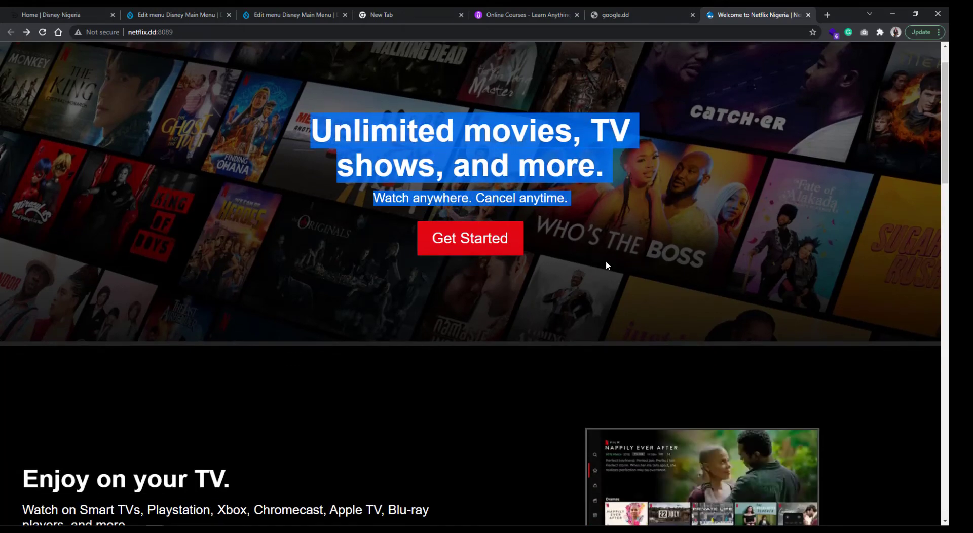
scroll(606, 261, up, 1)
scroll(269, 274, down, 6)
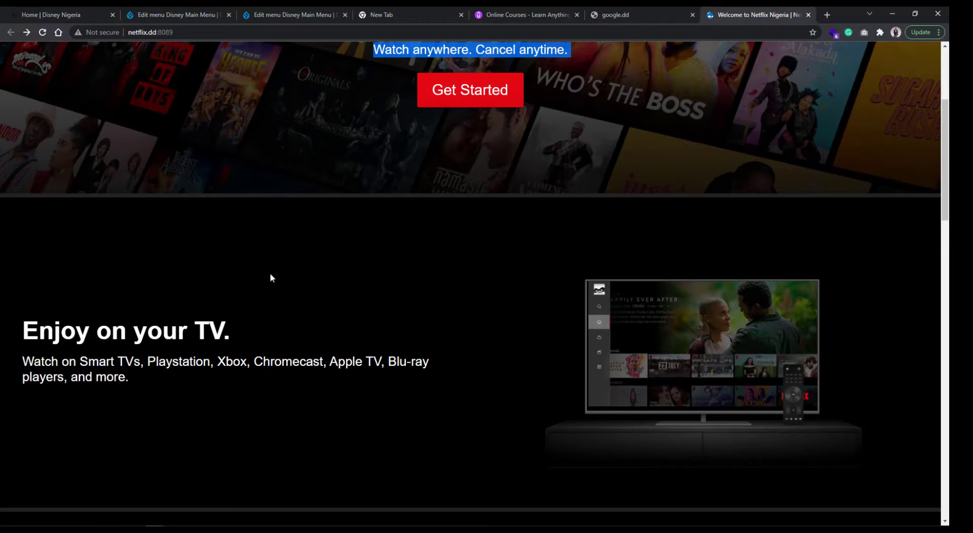
scroll(442, 328, up, 3)
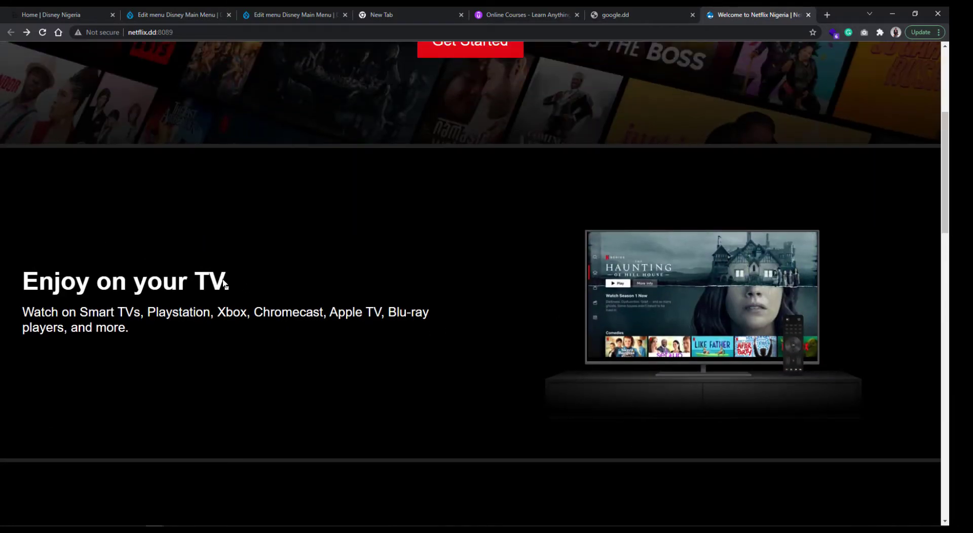
scroll(235, 276, down, 8)
scroll(492, 259, down, 4)
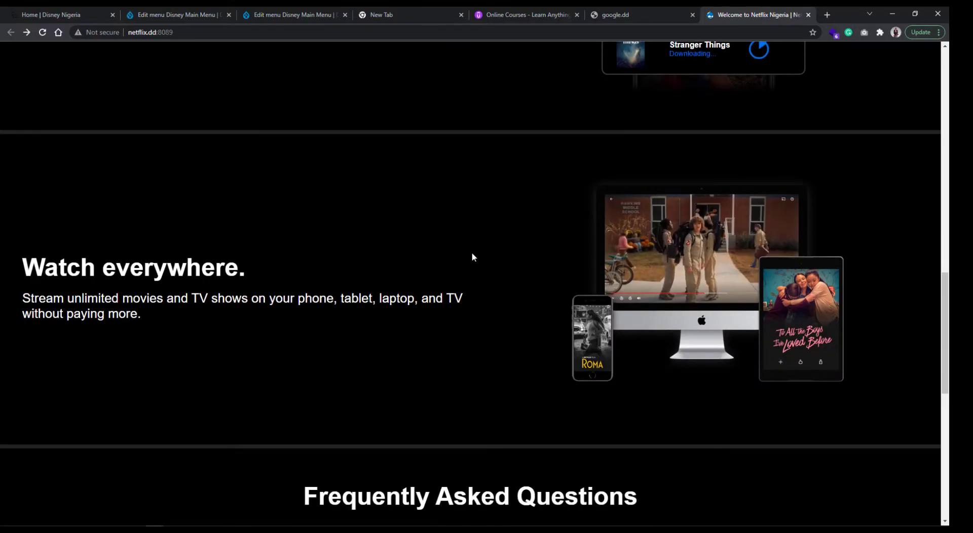
scroll(502, 289, down, 2)
Scroll to the bottom and back to the top, then open the Sign In log-in page
scroll(504, 292, down, 5)
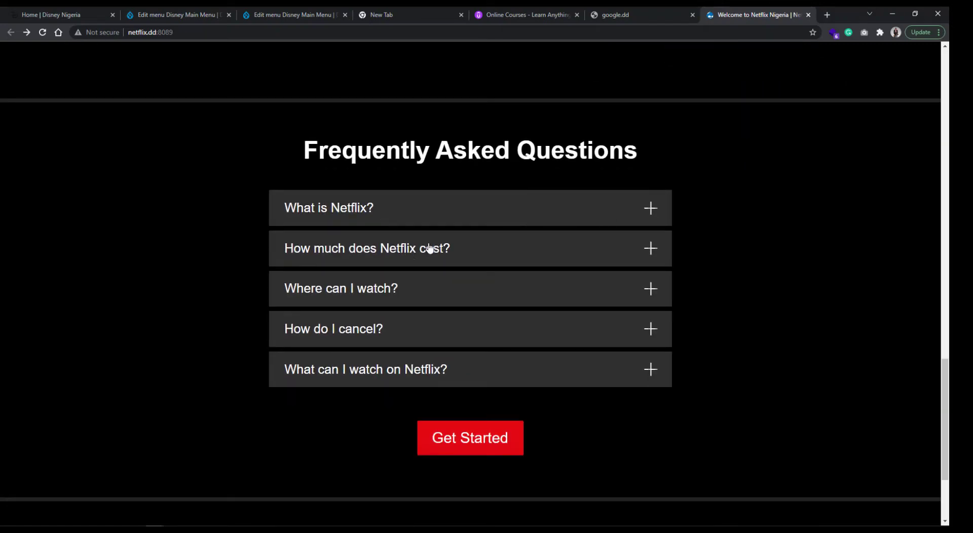
scroll(293, 291, down, 3)
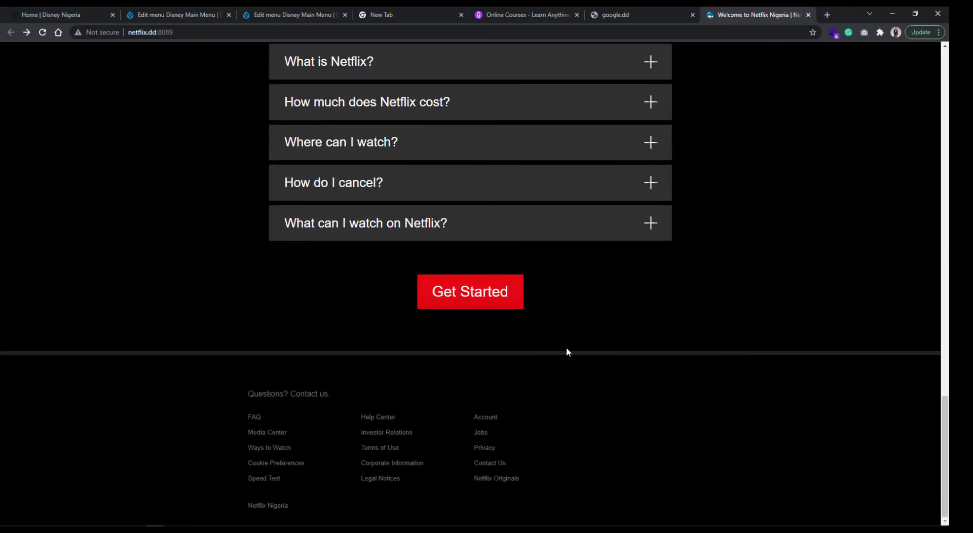
scroll(568, 349, up, 20)
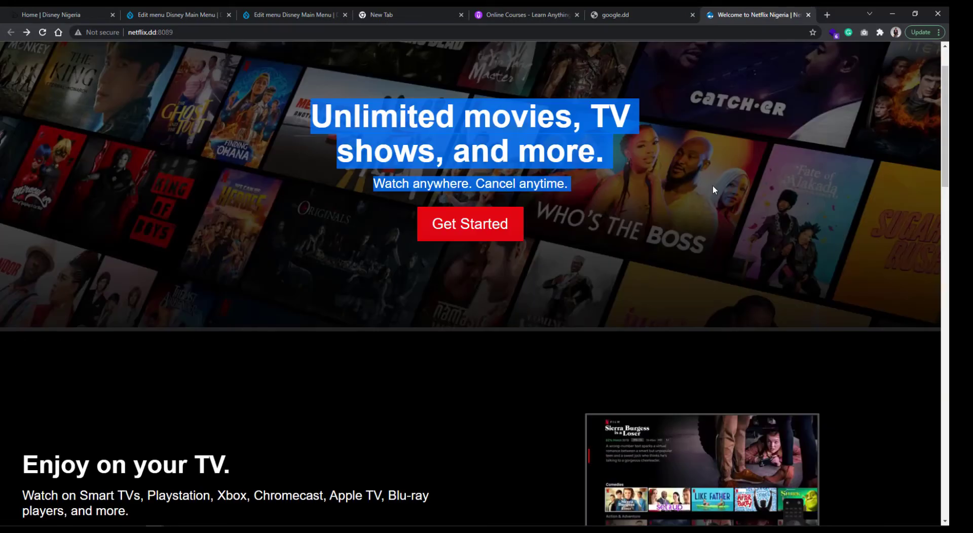
scroll(713, 190, up, 2)
click(888, 64)
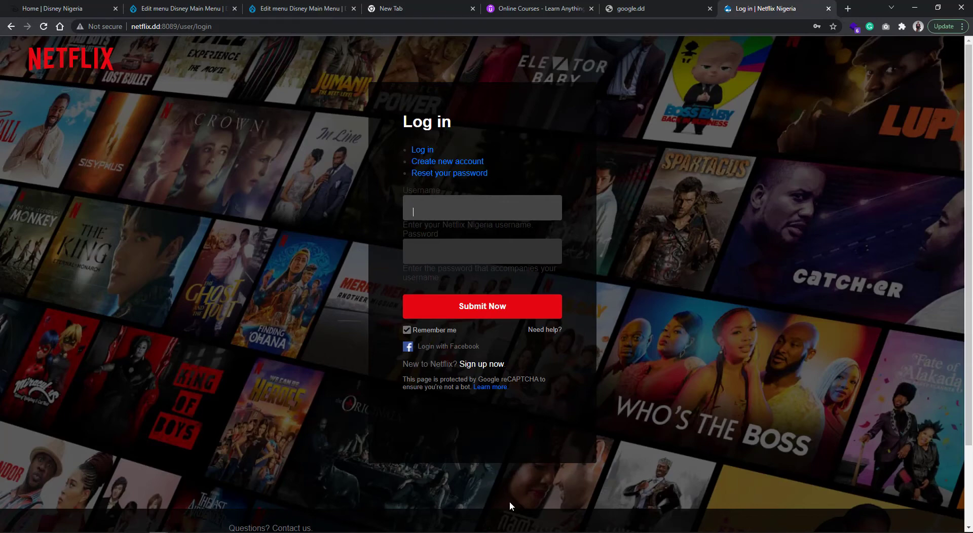
Autofill the saved username and password, then look over the Create new account page
click(456, 208)
click(405, 243)
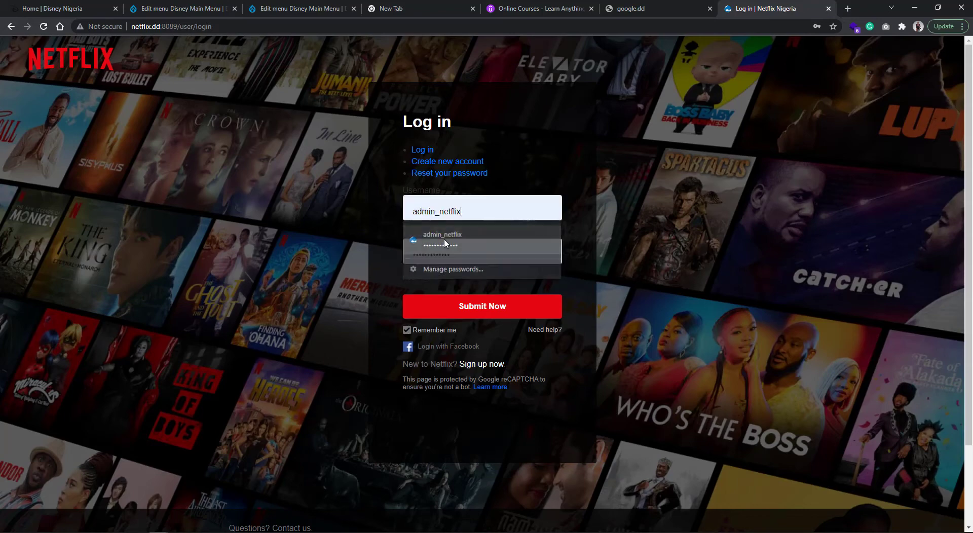
click(445, 163)
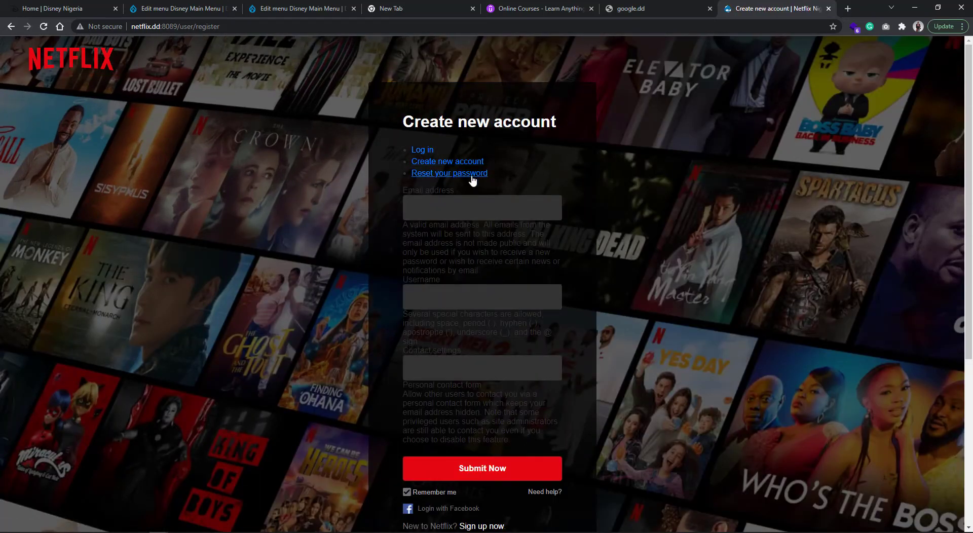
scroll(545, 293, down, 3)
scroll(543, 287, up, 3)
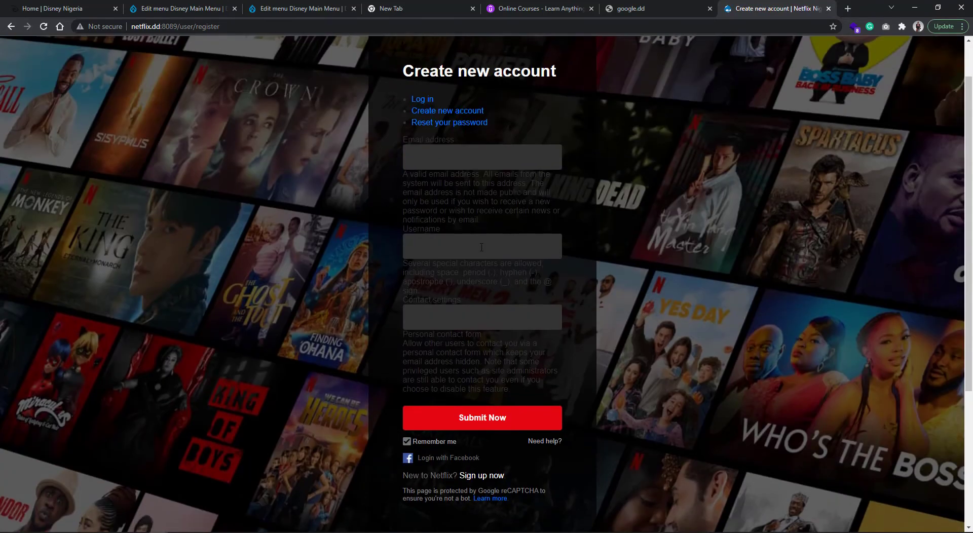
View the Reset your password page, then return to Log in and autofill the administrator credentials
click(456, 174)
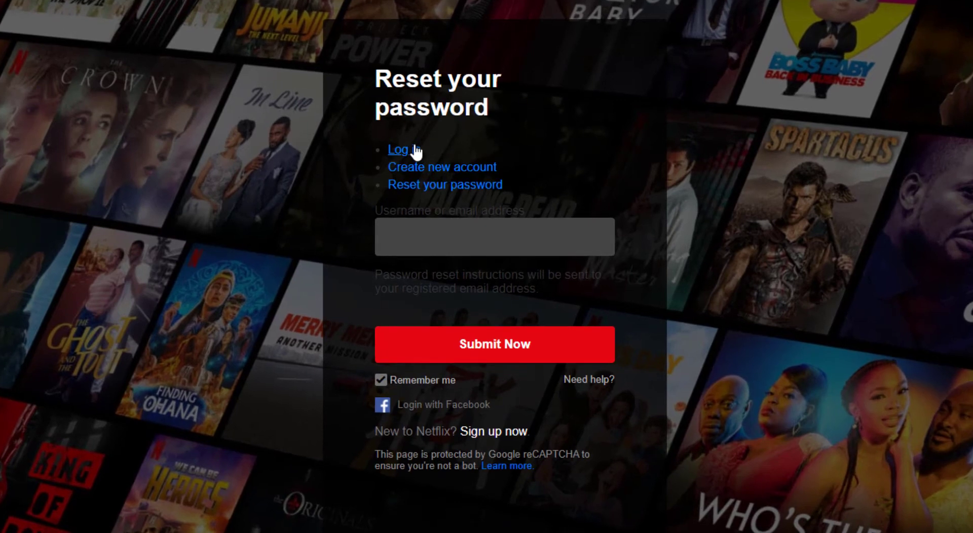
click(416, 151)
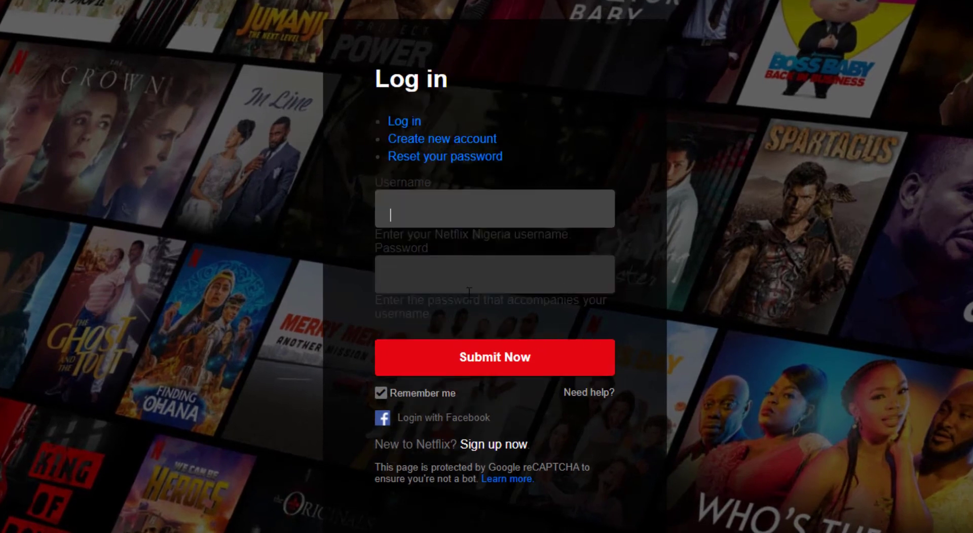
click(435, 215)
click(435, 254)
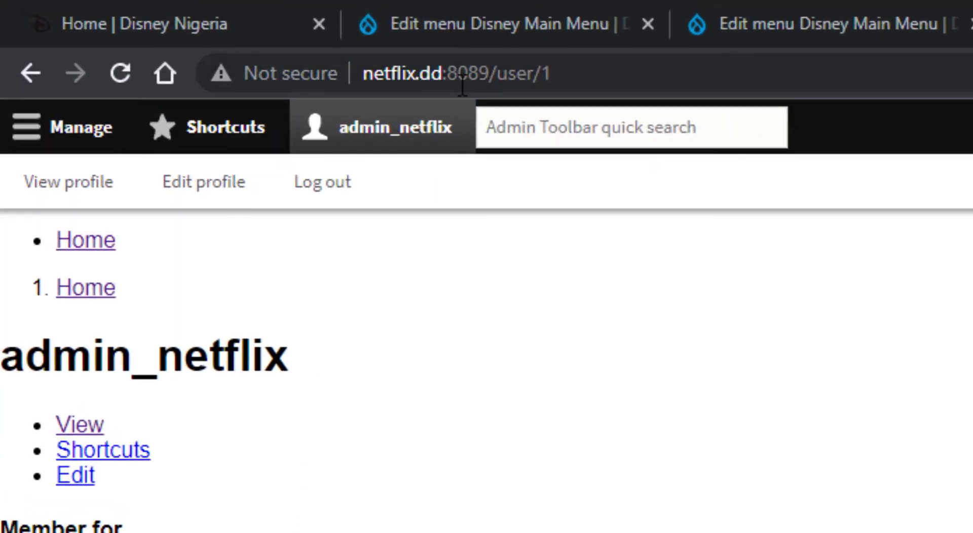
Remove /user/1 from the address to load the Netflix site's home page
drag(507, 74, 768, 74)
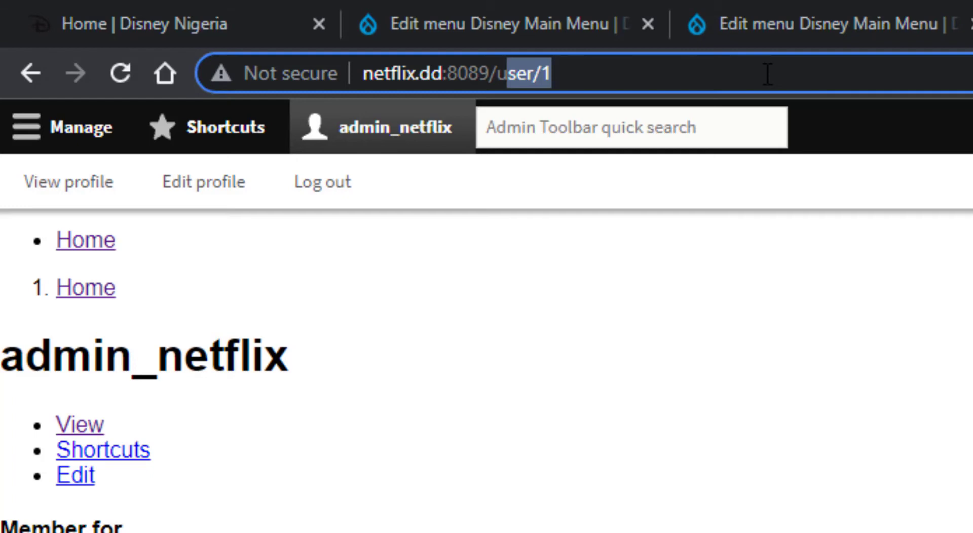
key(BackSpace)
key(BackSpace)
key(BackSpace)
key(Return)
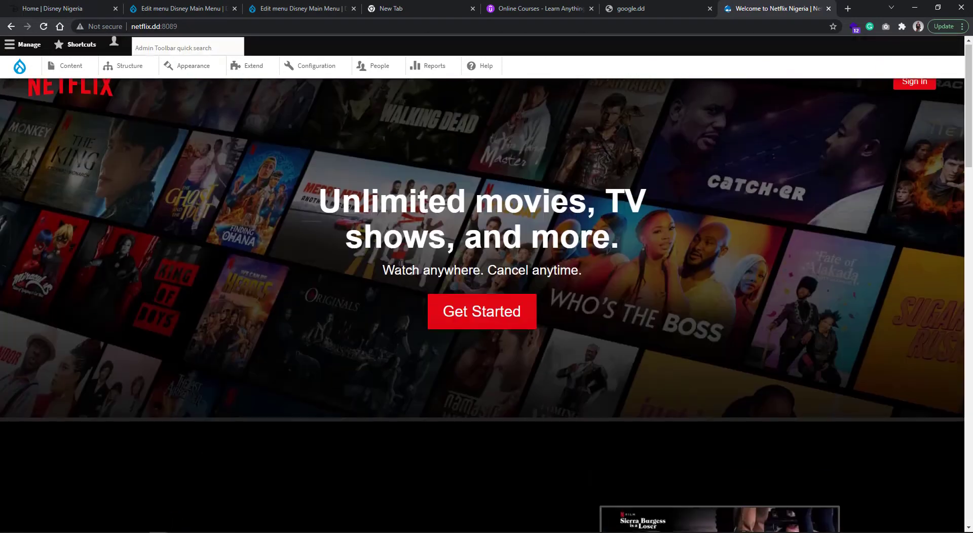
Scroll through the Netflix home page, then switch to the Home | Disney Nigeria tab
click(67, 71)
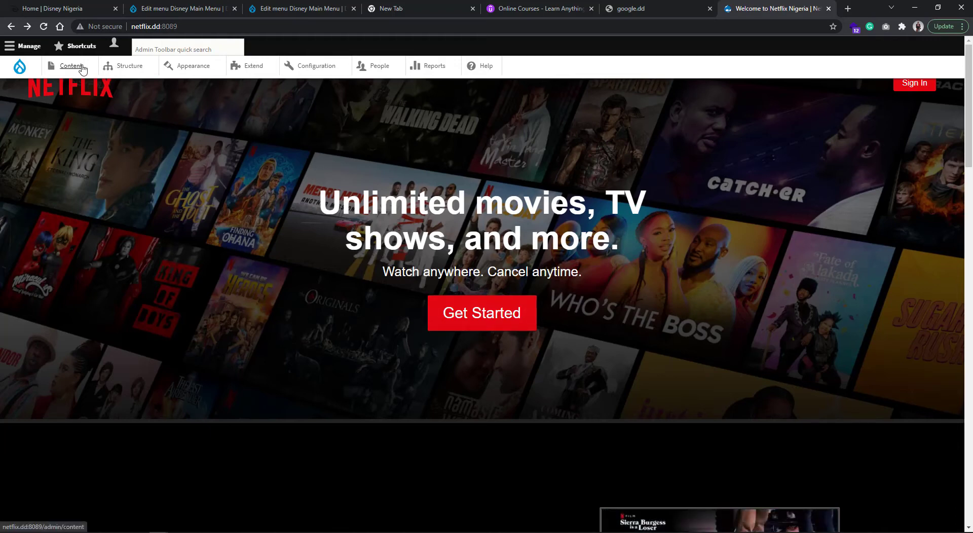
scroll(446, 286, down, 7)
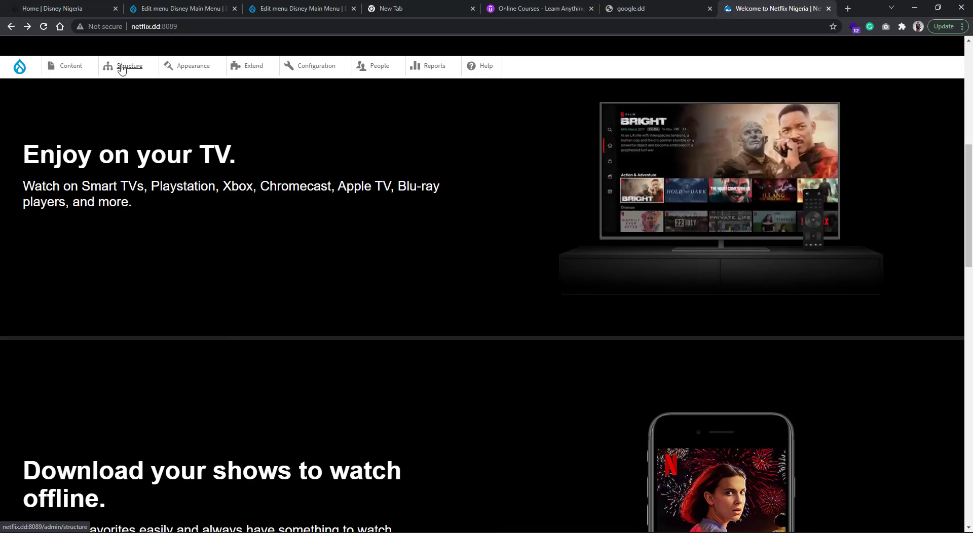
scroll(342, 282, down, 15)
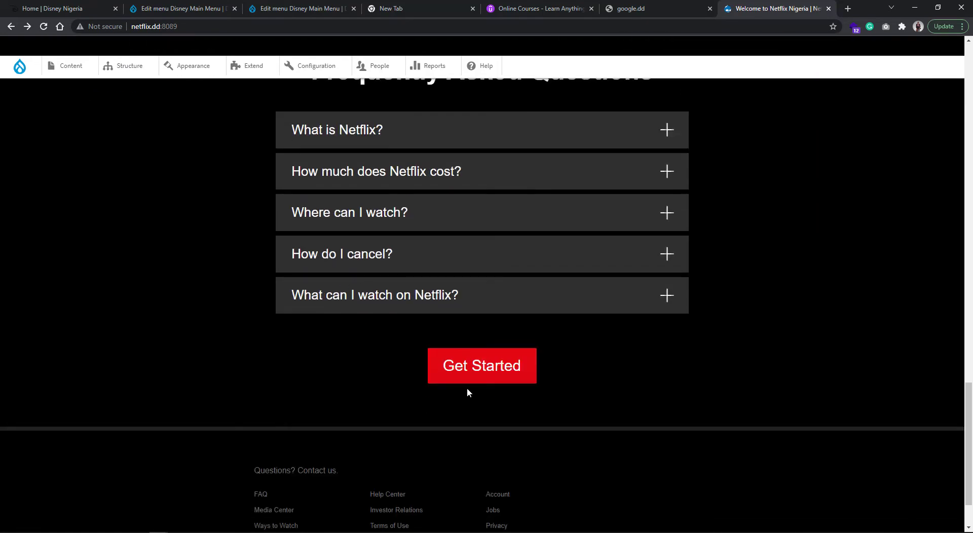
scroll(323, 346, up, 8)
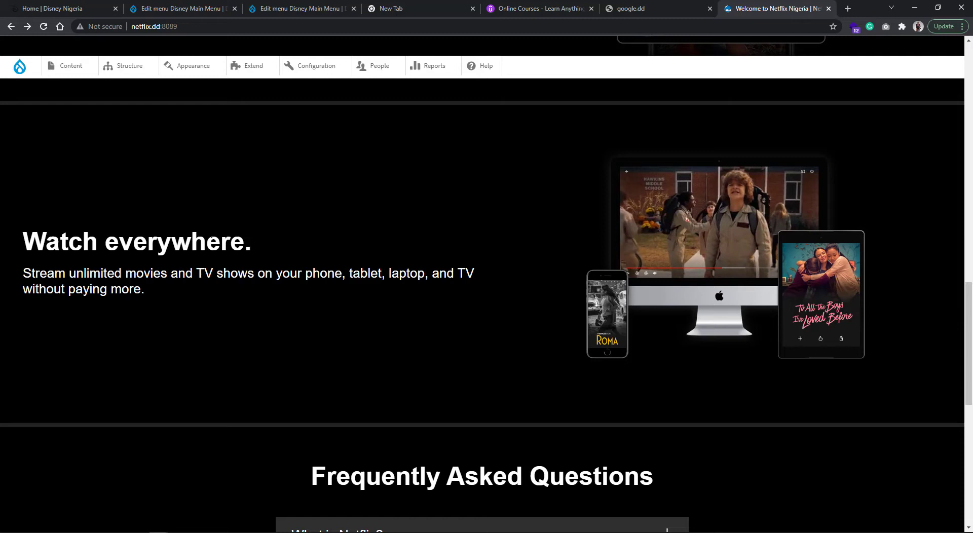
click(57, 7)
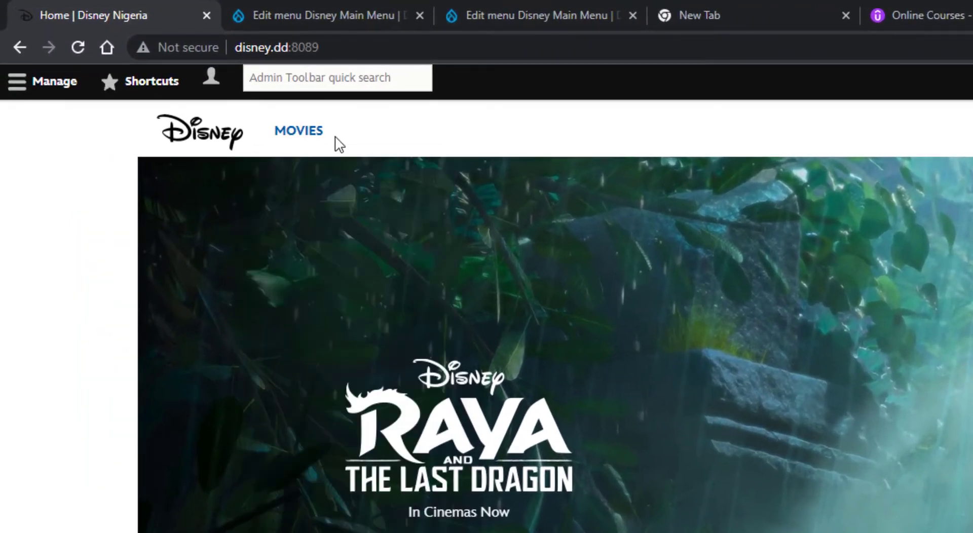
Go to Structure > Menus, edit the Disney Main Menu, and start a new menu link
mouse_move(173, 76)
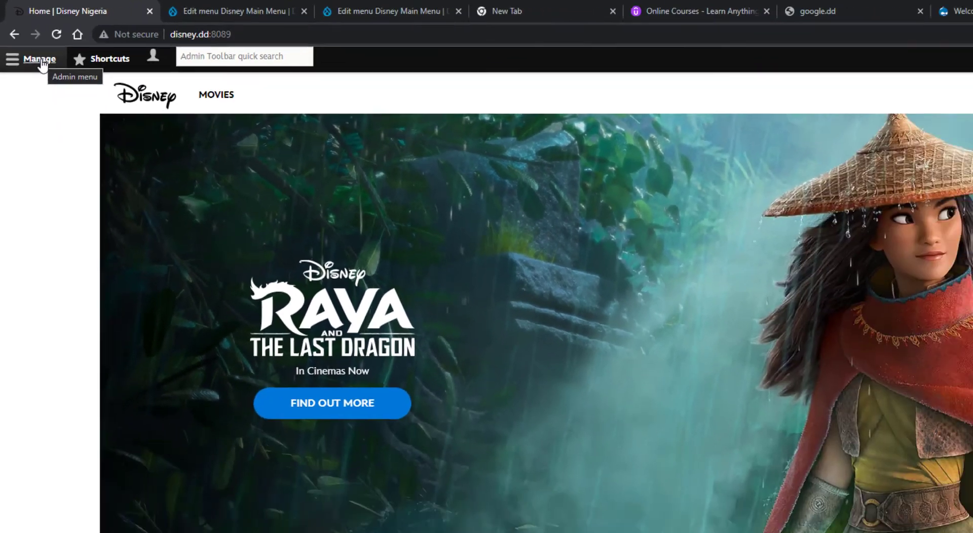
click(56, 83)
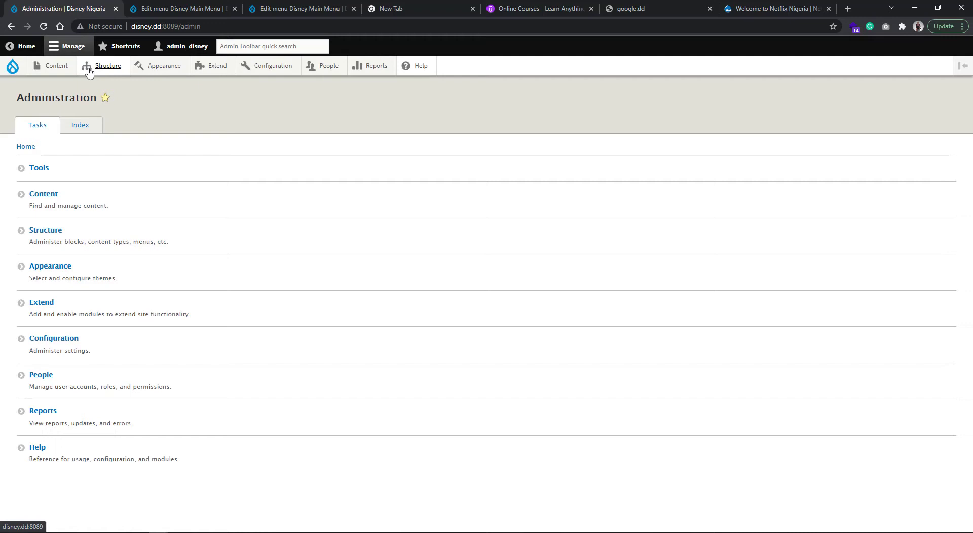
mouse_move(104, 68)
mouse_move(99, 190)
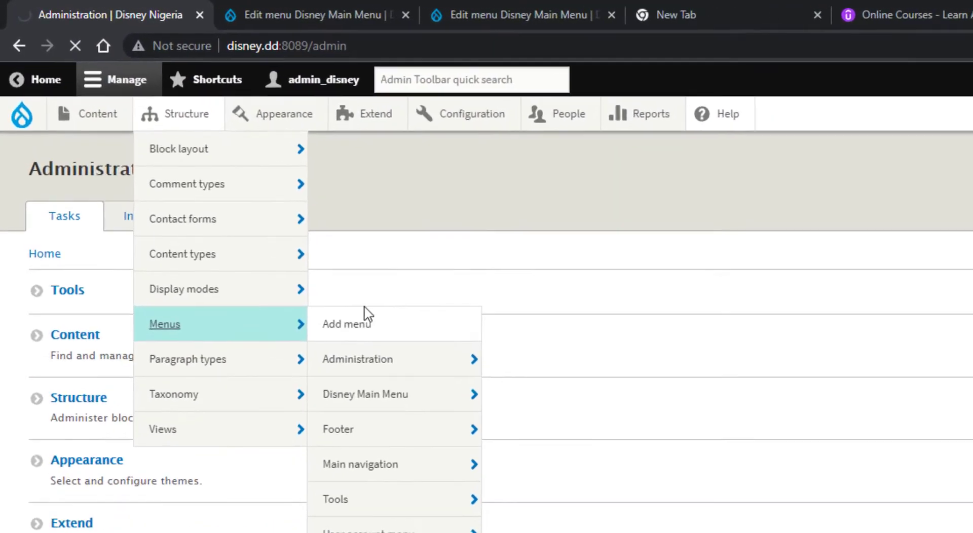
mouse_move(213, 214)
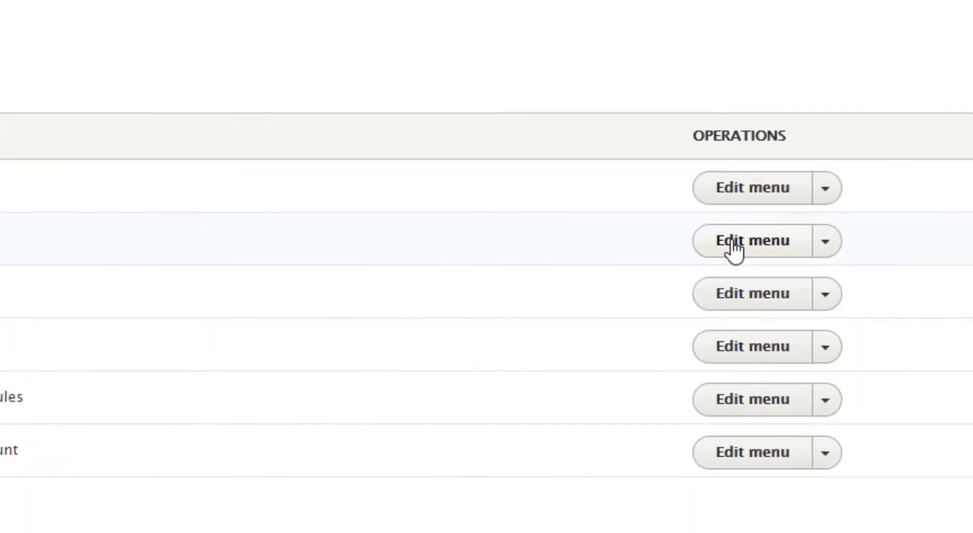
click(733, 244)
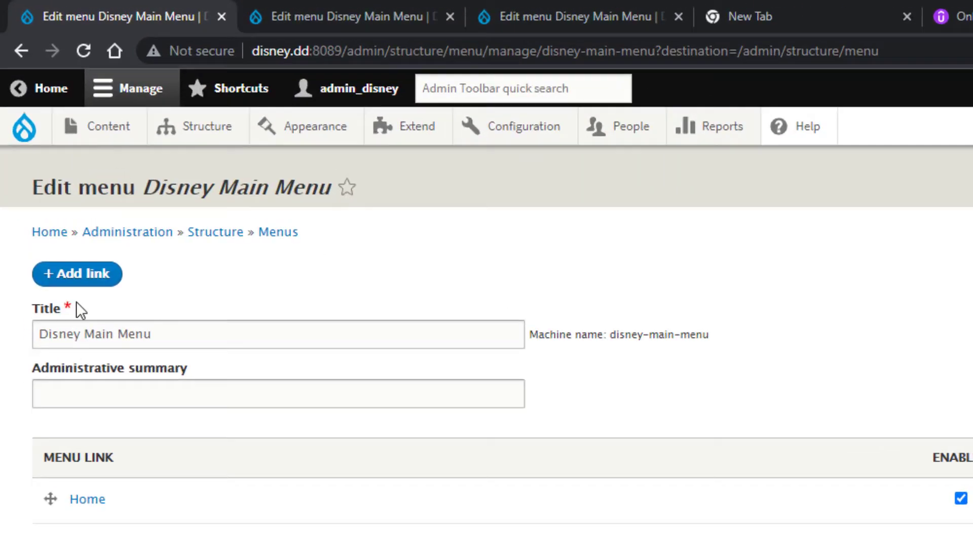
click(43, 144)
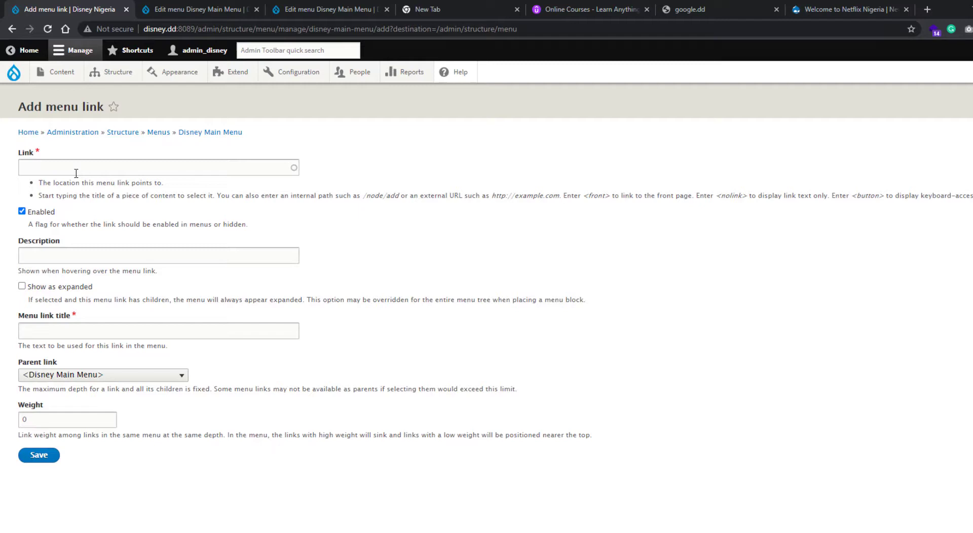
Save a 'Testing' link to Shang-Chi and the Legend of the Ten Rings with weight 10
click(76, 173)
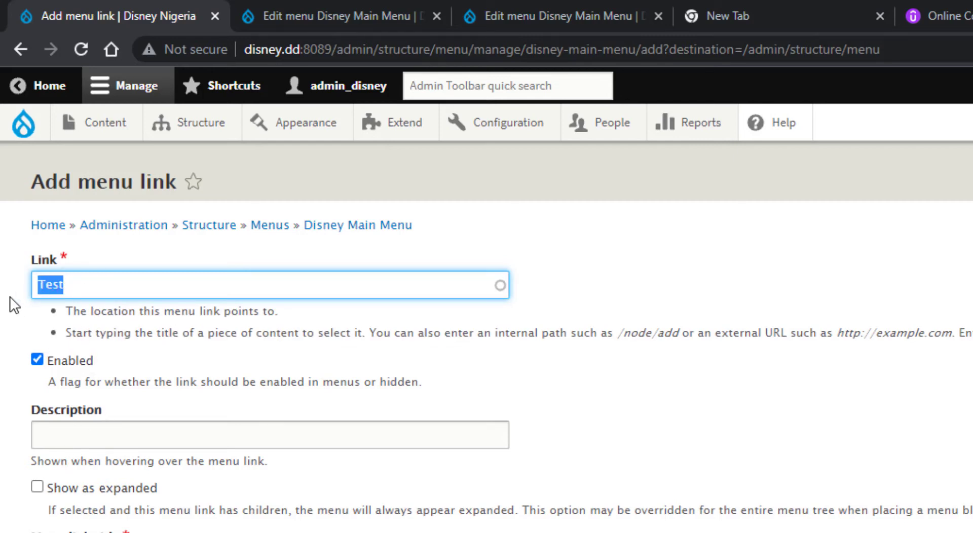
click(96, 327)
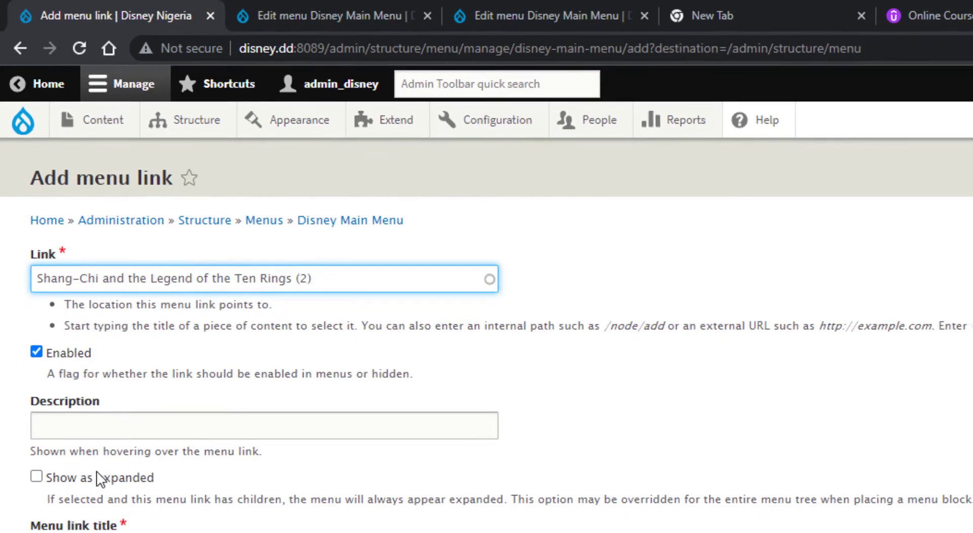
click(88, 464)
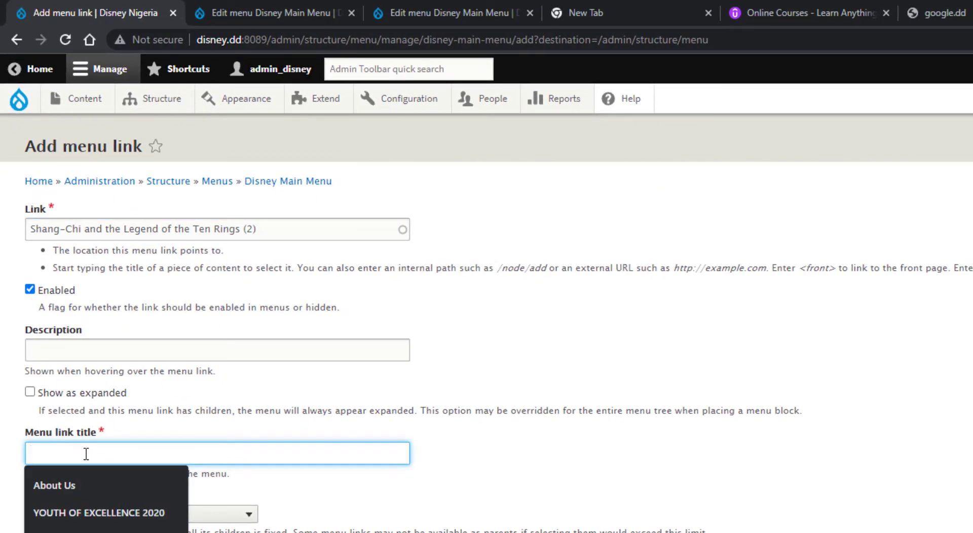
text(Testing)
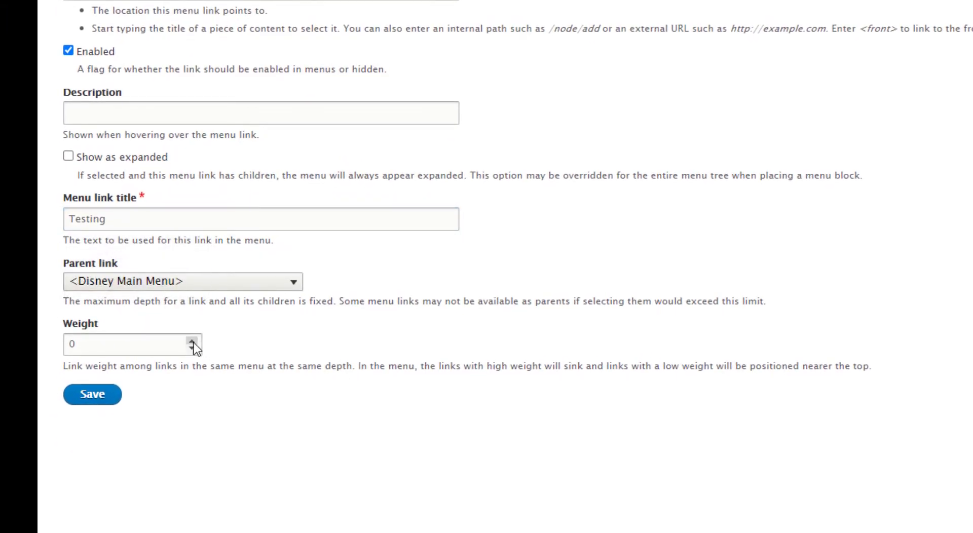
click(193, 342)
click(193, 342)
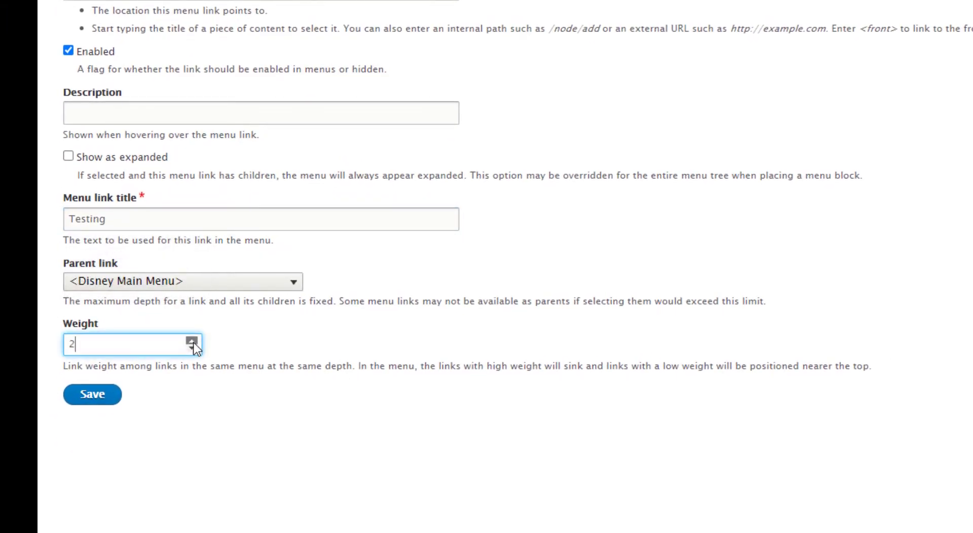
click(86, 396)
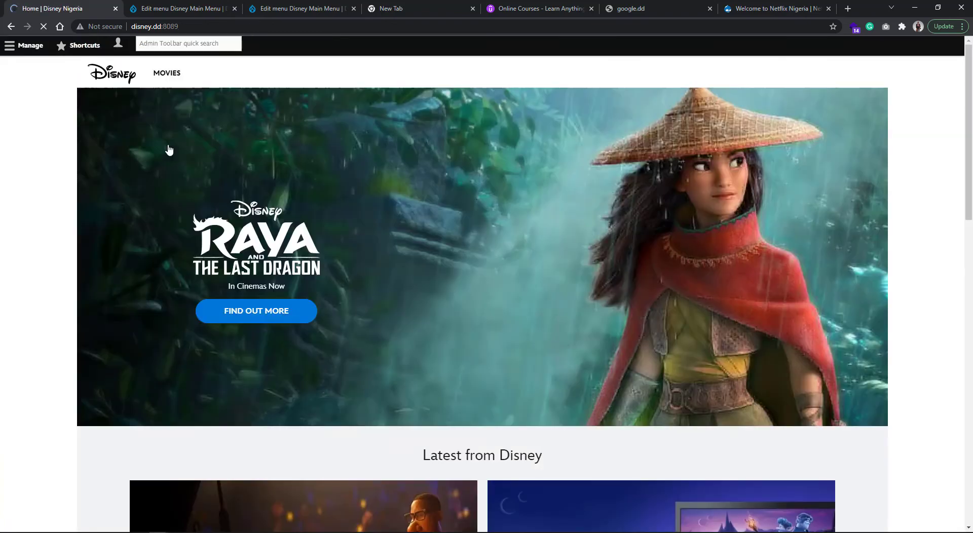
Scroll the Disney home page through Latest from Disney, Movies and Parks, then back to the top
mouse_move(165, 71)
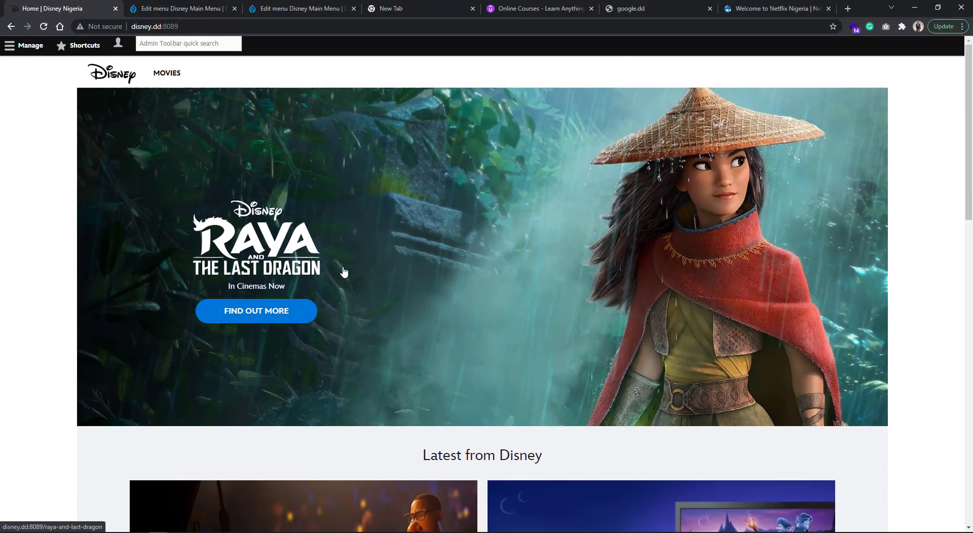
scroll(344, 272, down, 6)
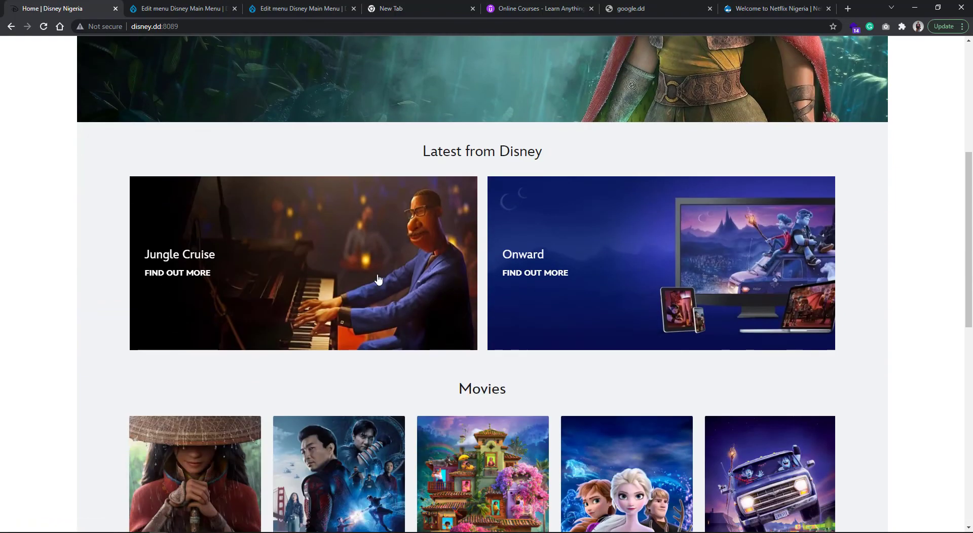
scroll(512, 306, down, 3)
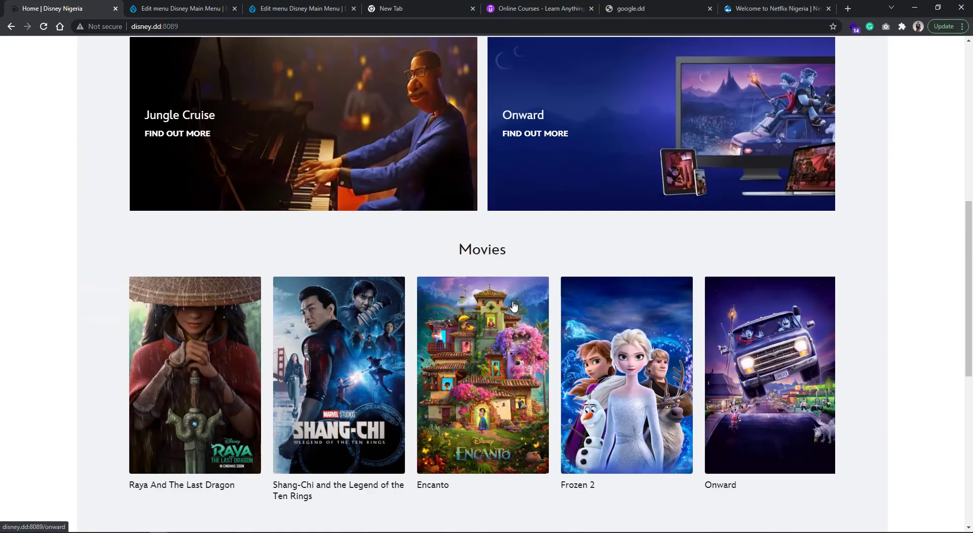
scroll(447, 201, down, 2)
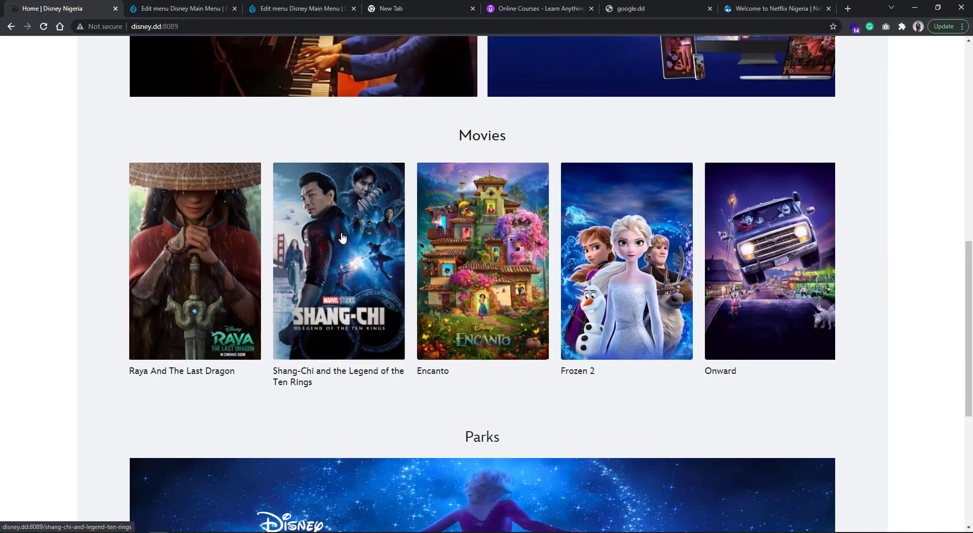
scroll(509, 282, down, 4)
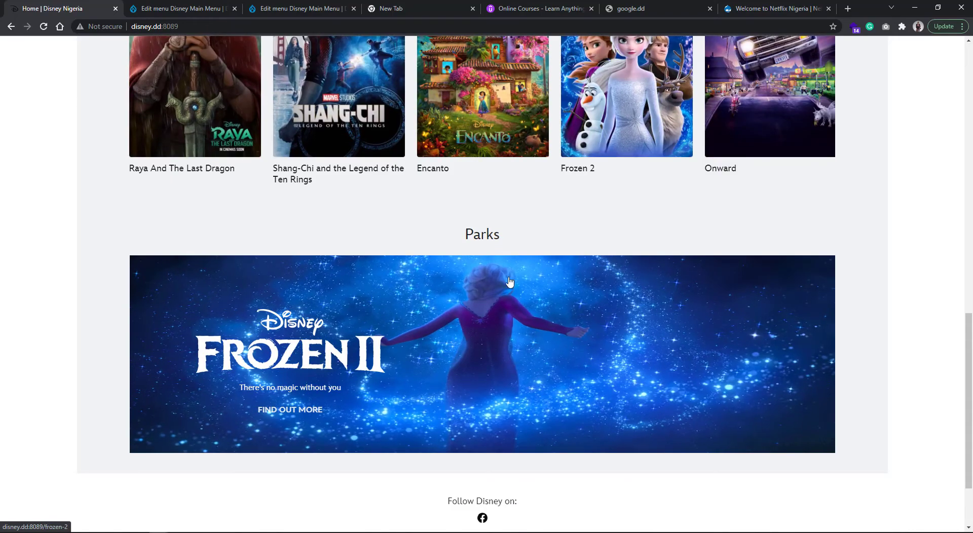
scroll(388, 367, up, 3)
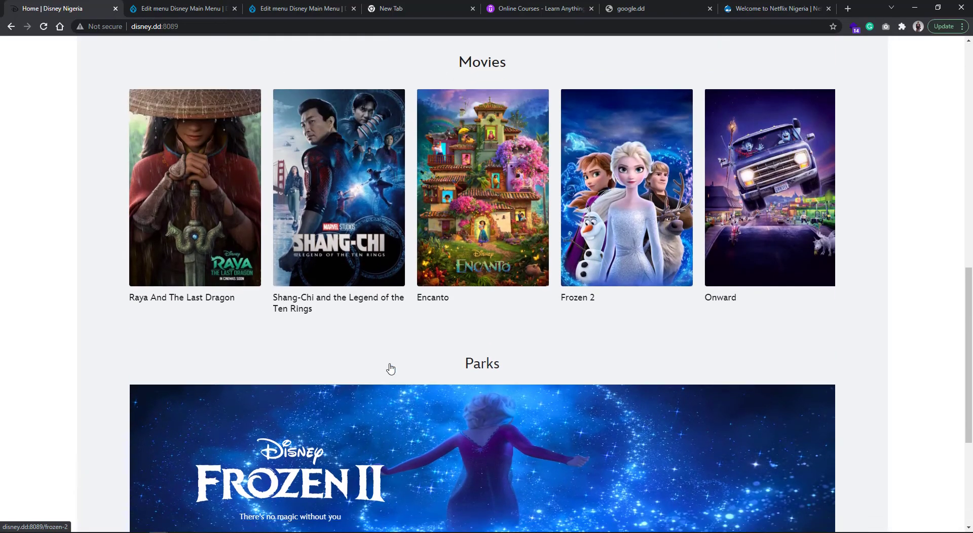
scroll(388, 367, down, 5)
scroll(382, 388, up, 6)
scroll(382, 388, up, 10)
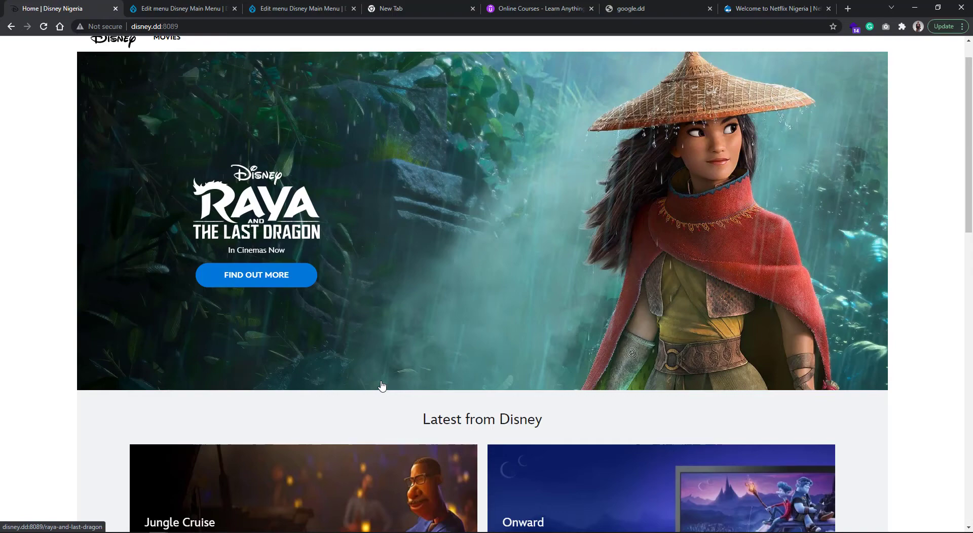
mouse_move(167, 74)
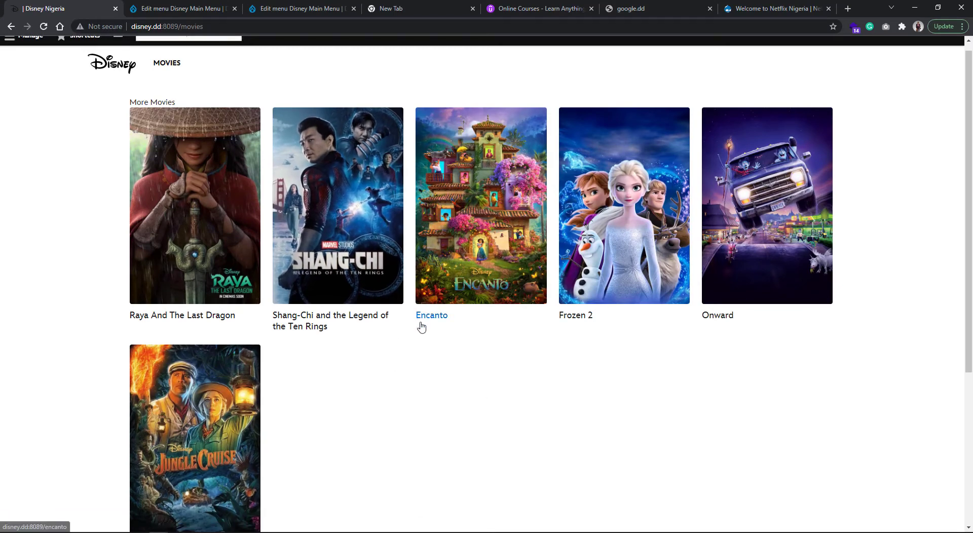
Scroll through the Movies page's six-film grid, from Raya And The Last Dragon to Jungle Cruise
scroll(419, 324, down, 4)
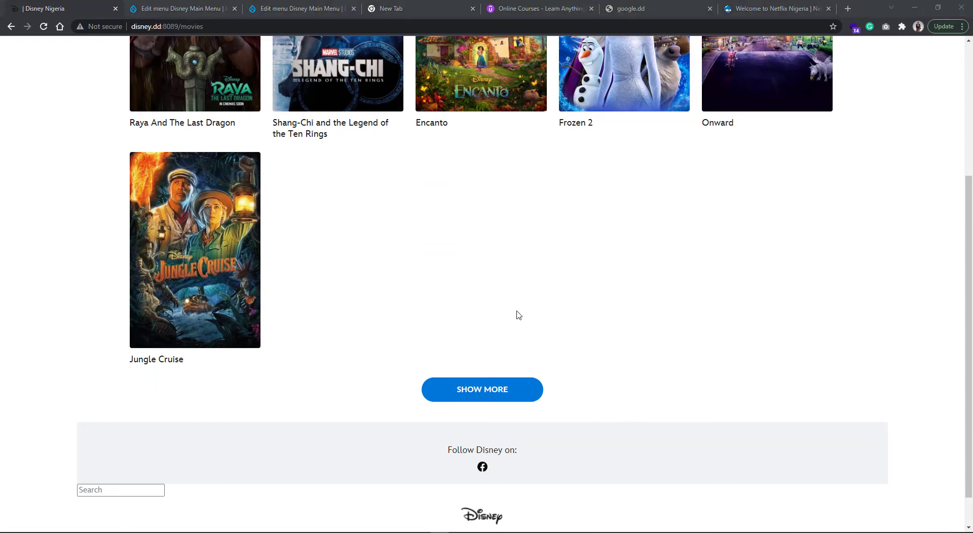
scroll(389, 354, up, 5)
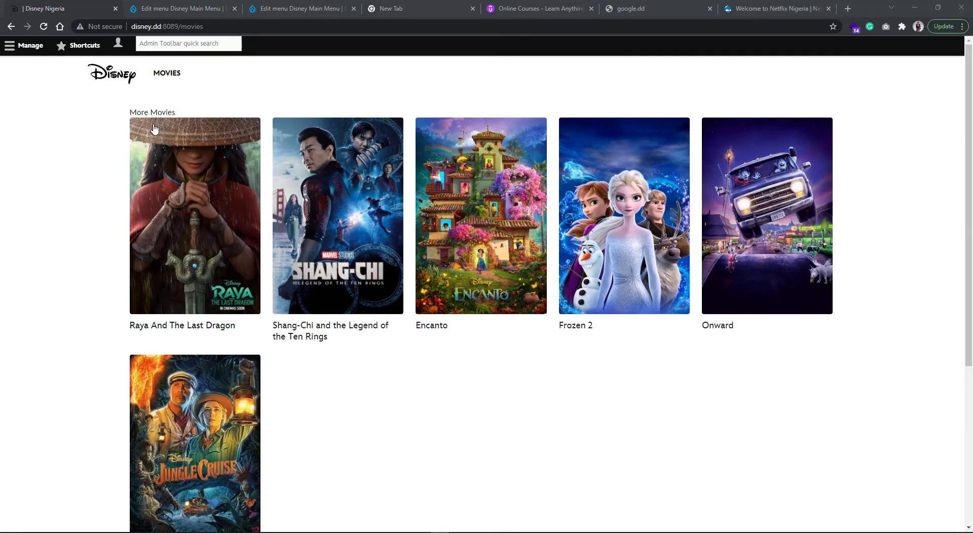
mouse_move(146, 92)
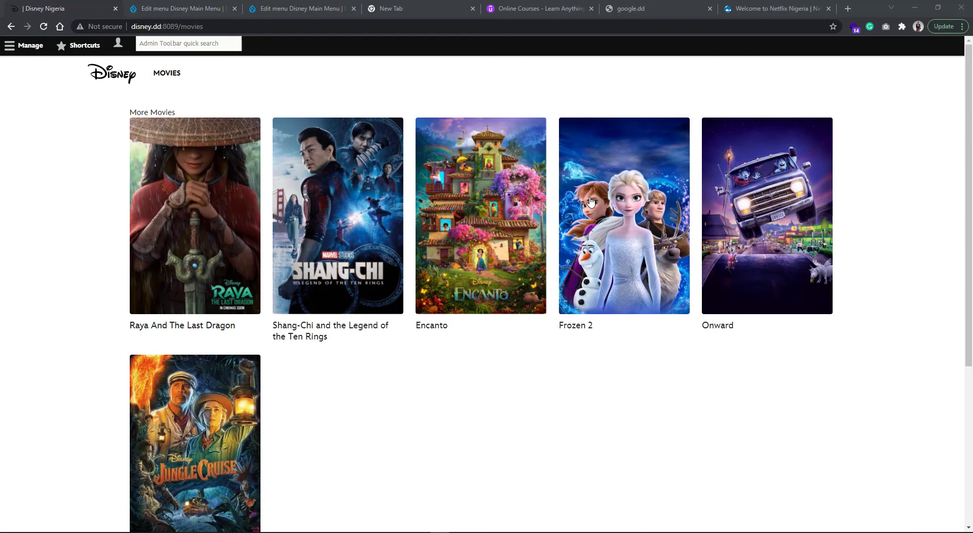
scroll(456, 354, down, 2)
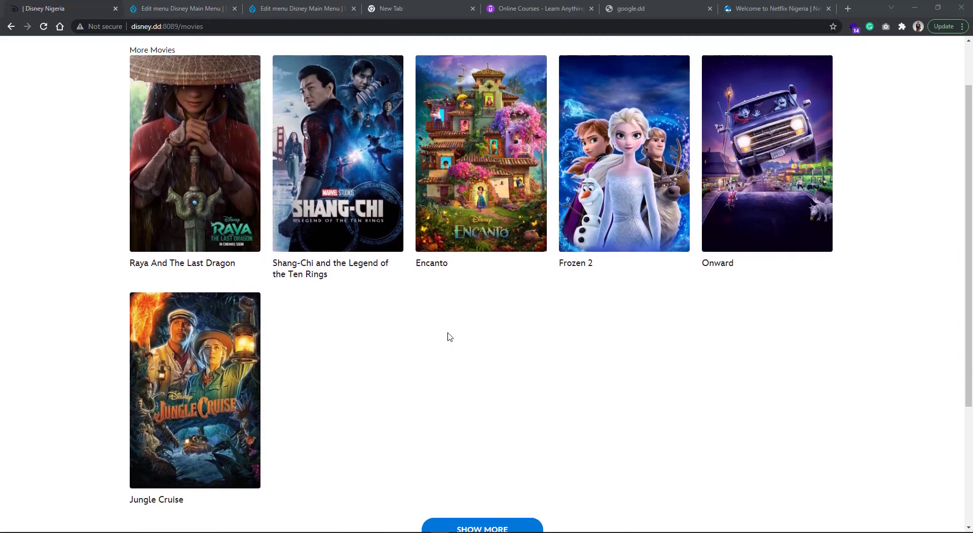
scroll(447, 335, up, 2)
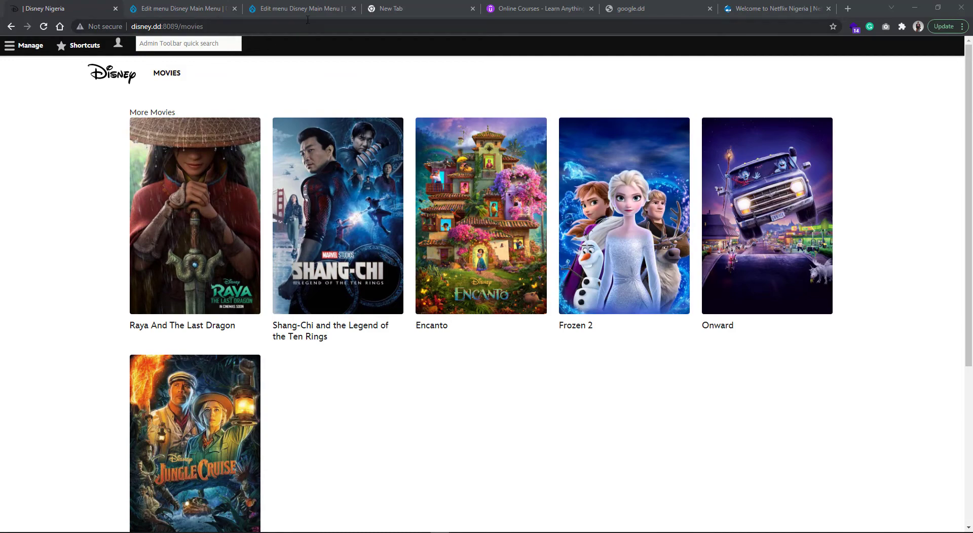
Return to the menu editing tab, then open Frozen 2 from the Content list
click(173, 4)
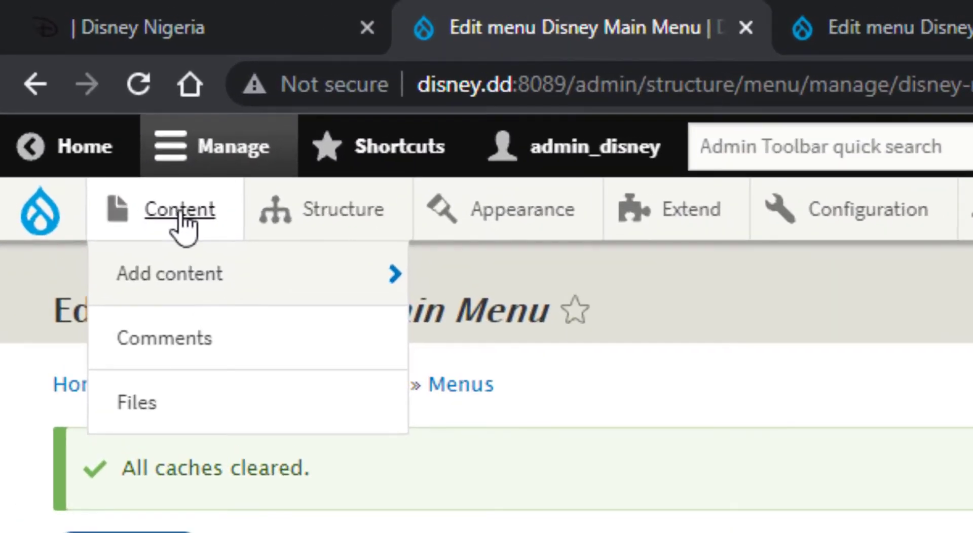
click(57, 68)
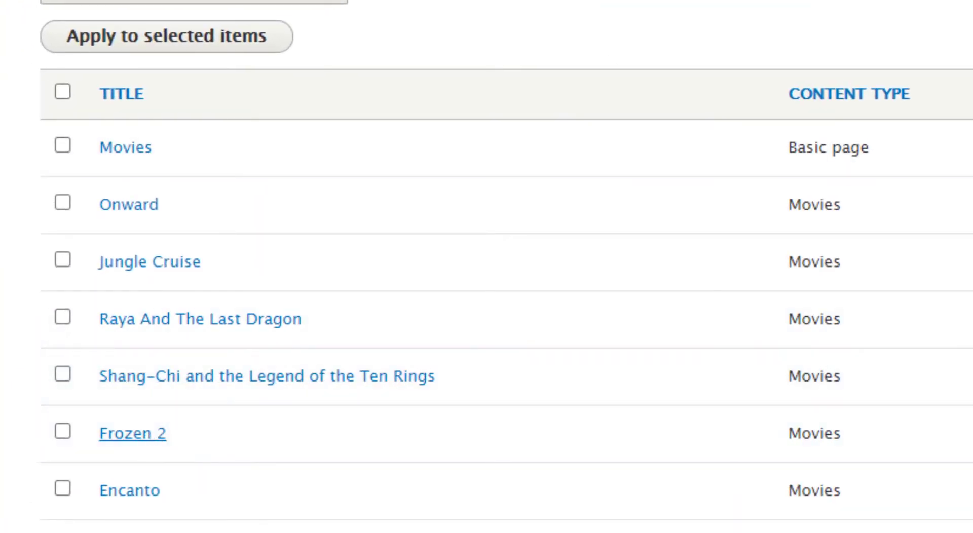
click(132, 433)
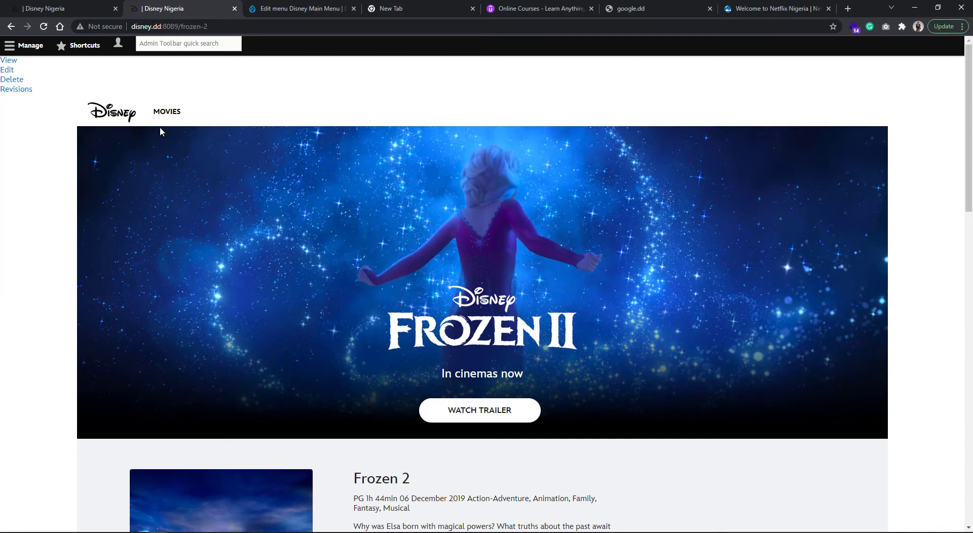
scroll(276, 226, down, 1)
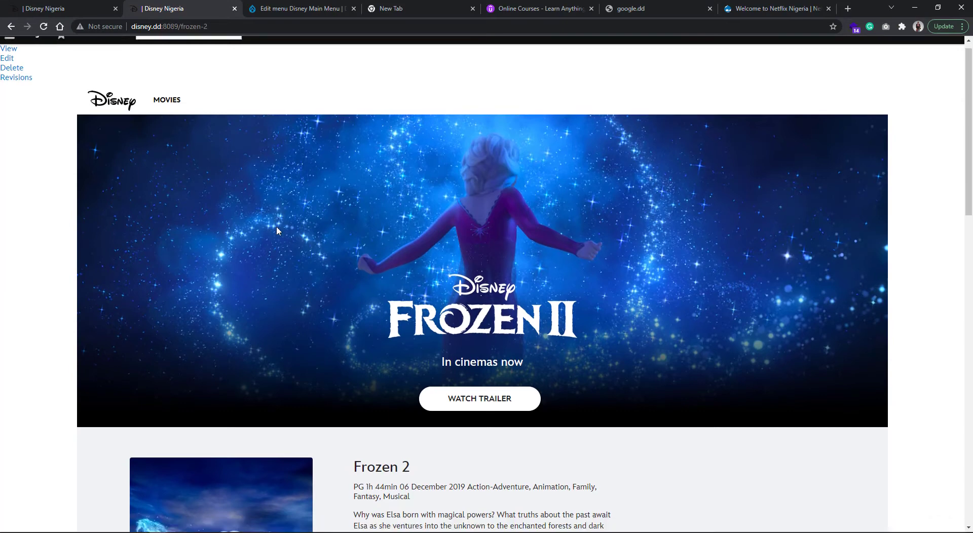
scroll(277, 231, down, 4)
scroll(419, 134, up, 3)
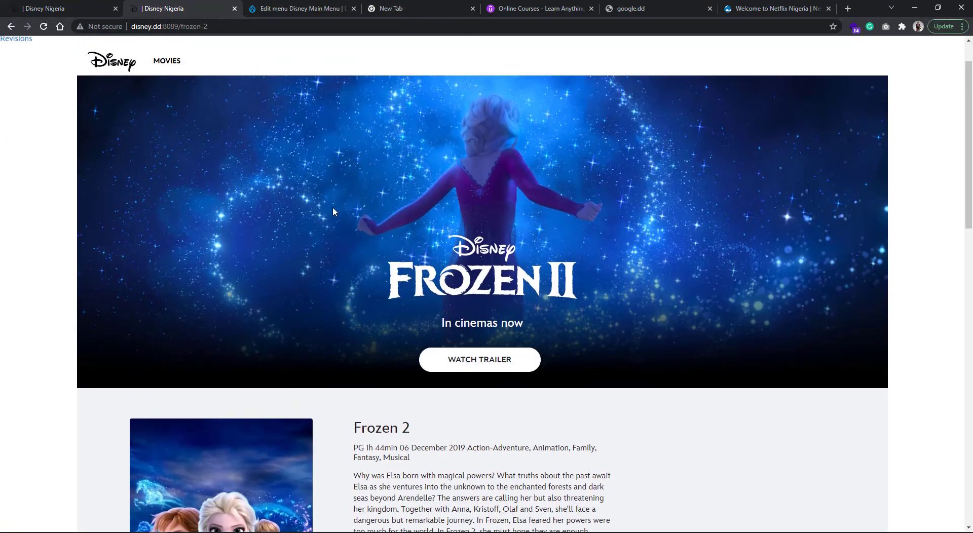
scroll(333, 209, down, 5)
scroll(371, 270, up, 1)
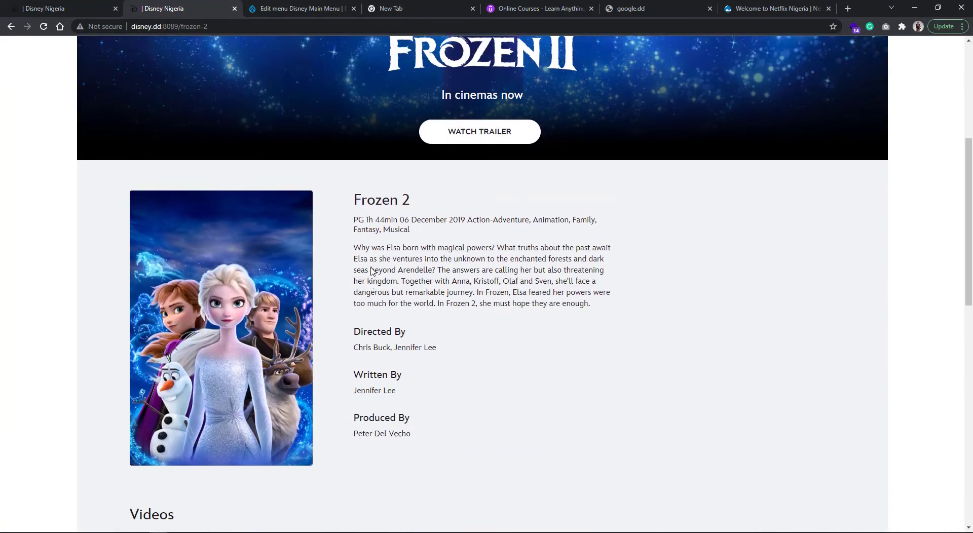
scroll(372, 270, up, 2)
scroll(215, 294, down, 2)
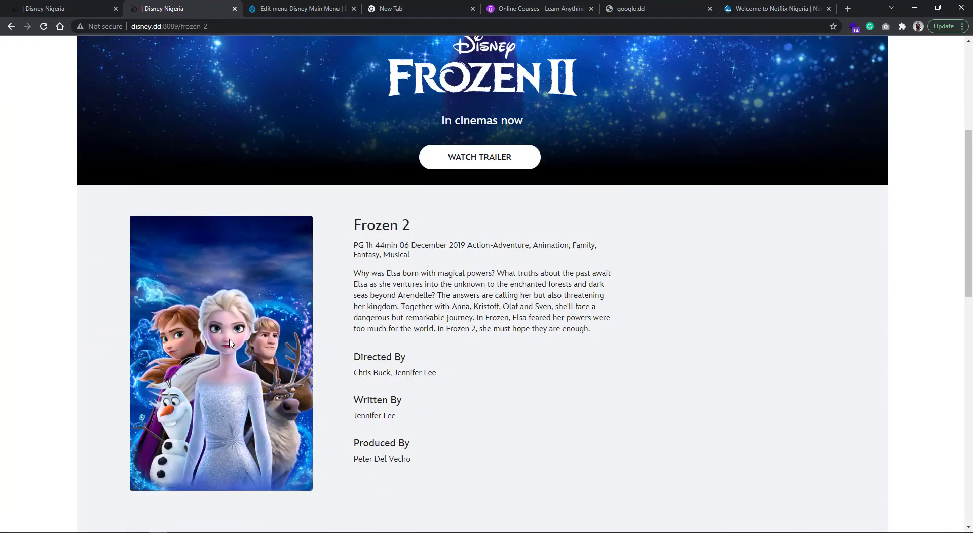
scroll(228, 342, down, 7)
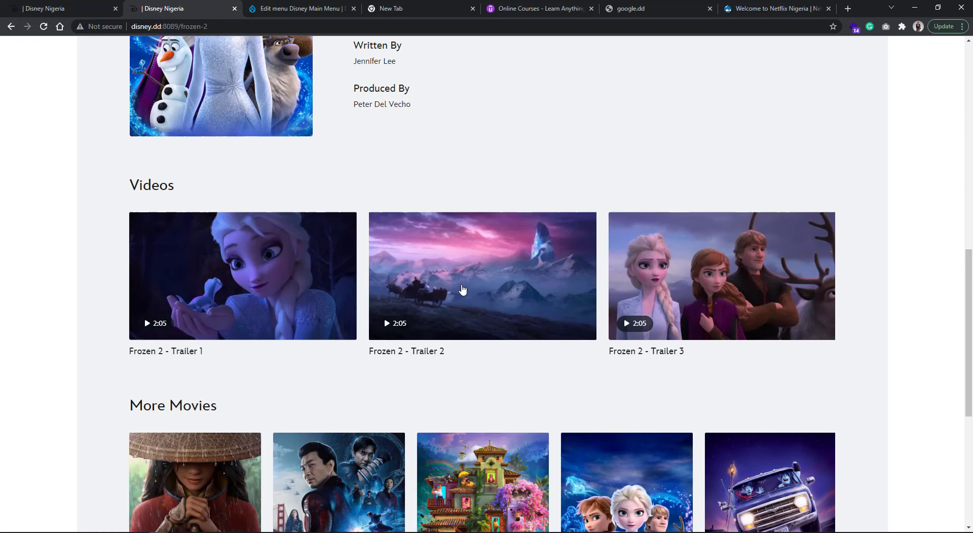
scroll(386, 253, up, 4)
scroll(319, 225, up, 4)
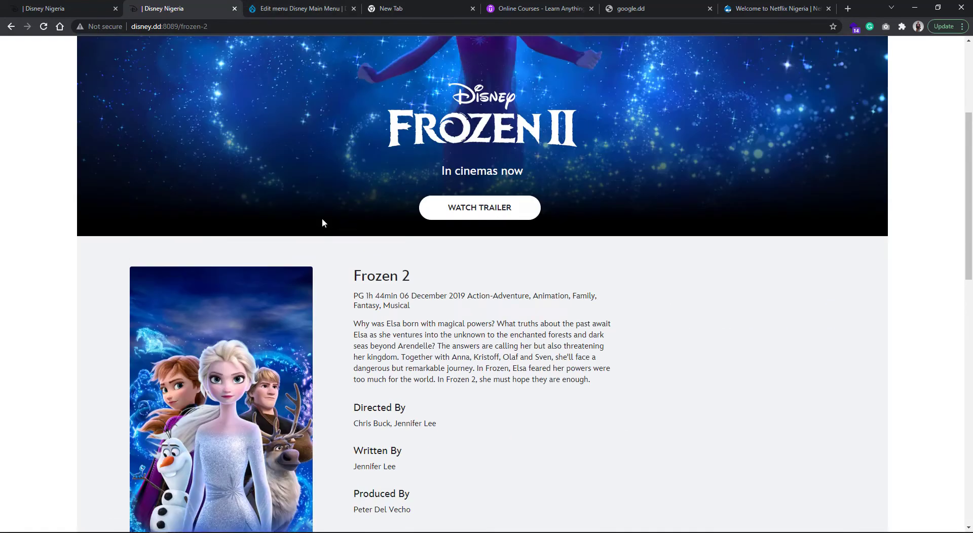
scroll(322, 219, up, 4)
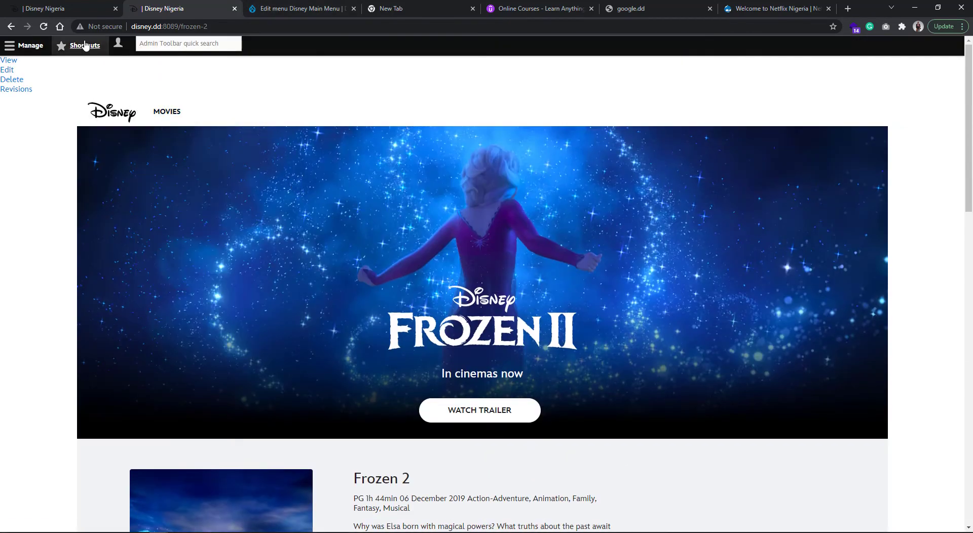
Open Frozen 2 for editing from the Content list and scroll through its form
click(11, 27)
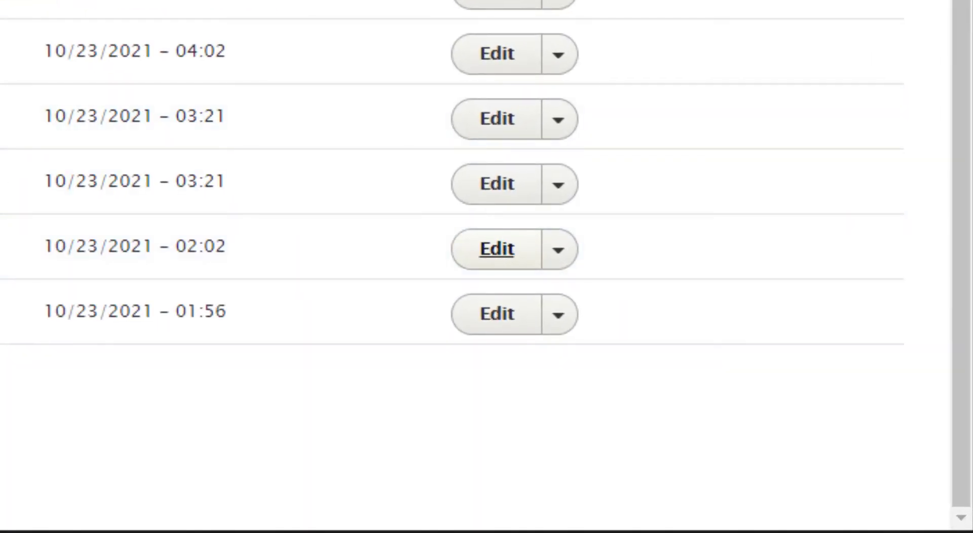
click(497, 249)
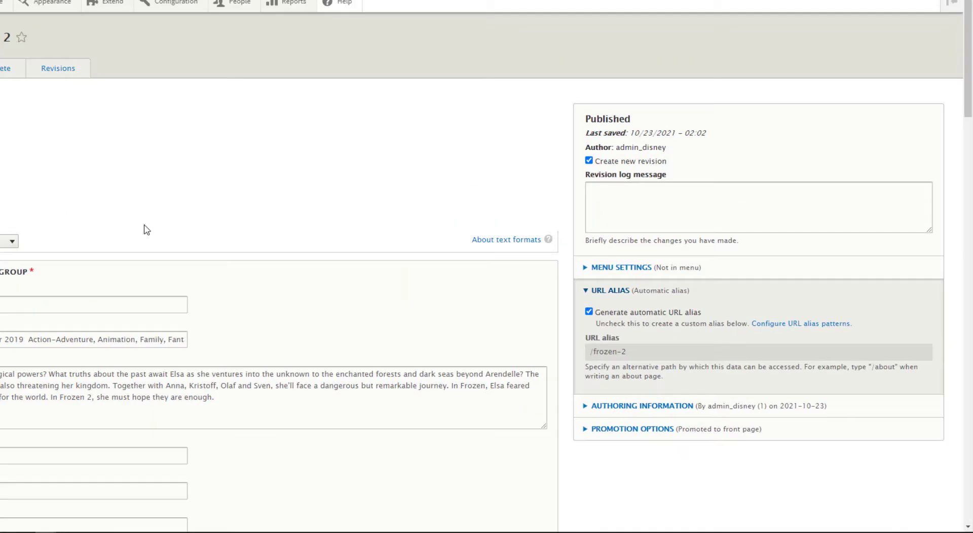
scroll(247, 266, down, 4)
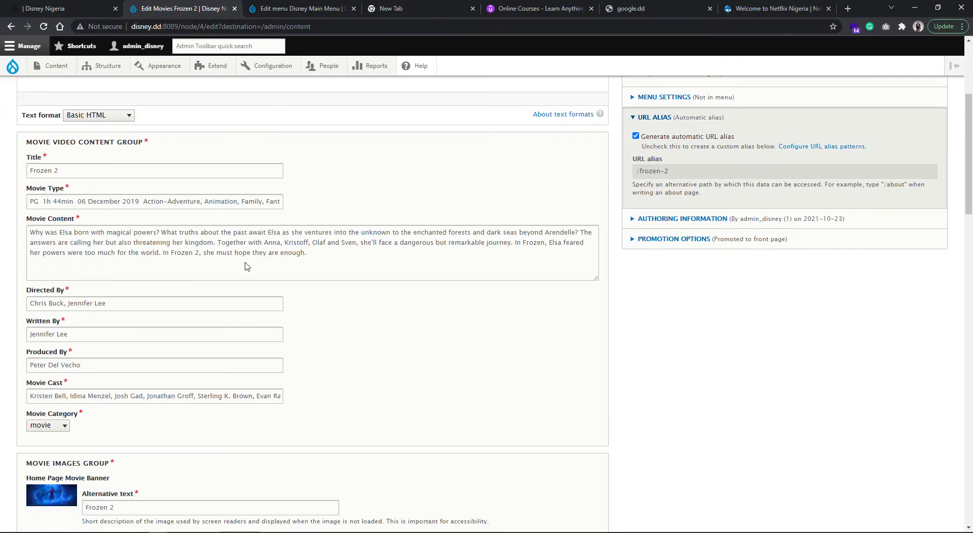
scroll(247, 266, down, 10)
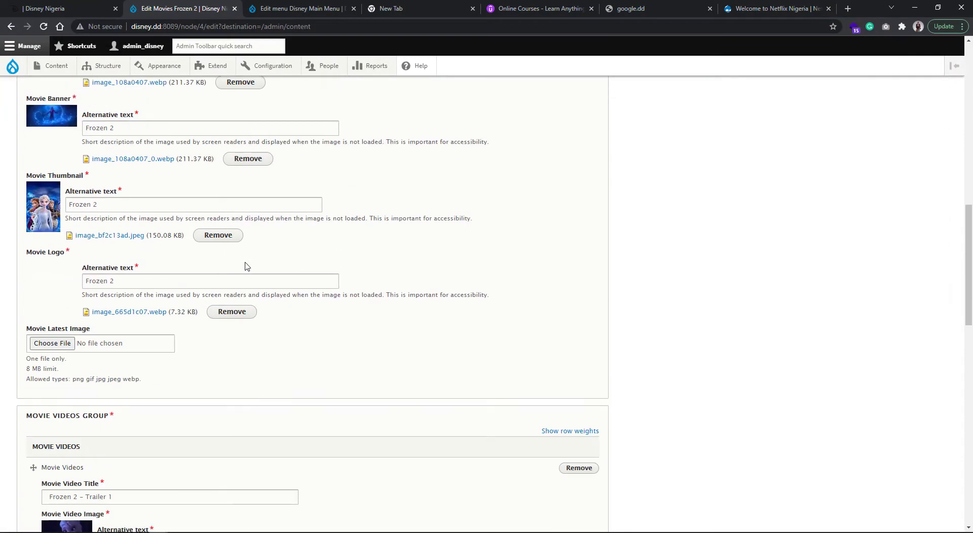
scroll(245, 265, up, 4)
scroll(66, 250, down, 4)
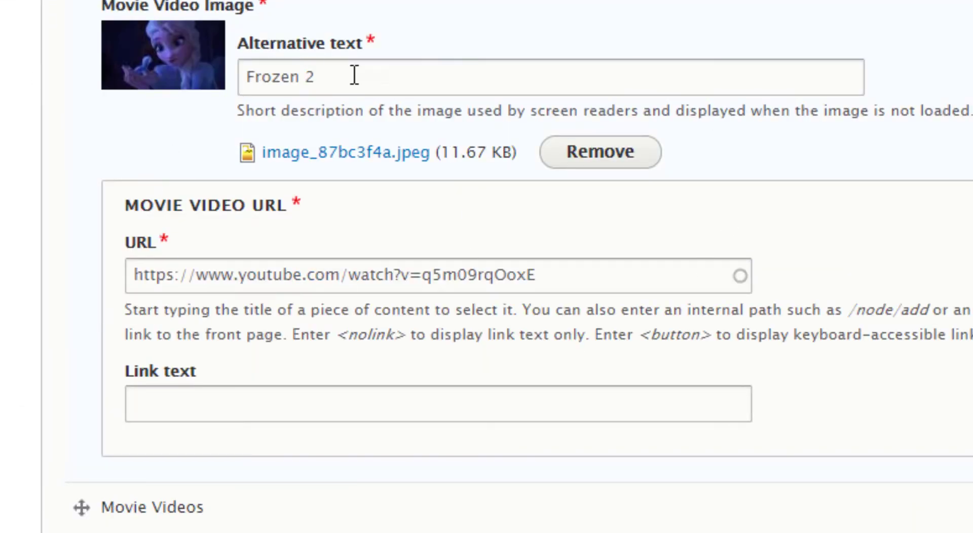
scroll(468, 443, down, 5)
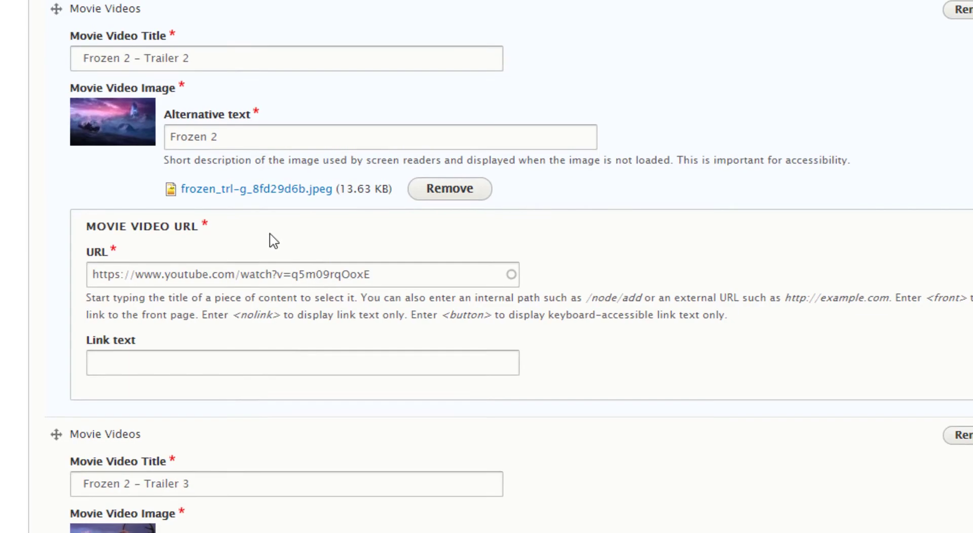
scroll(274, 240, down, 8)
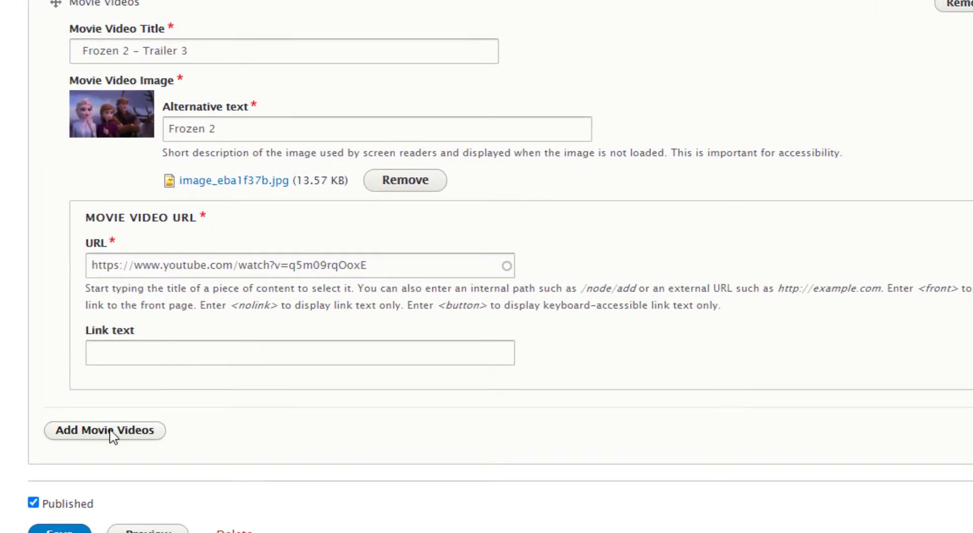
Add an extra empty Movie Videos item and review the video fields
click(110, 430)
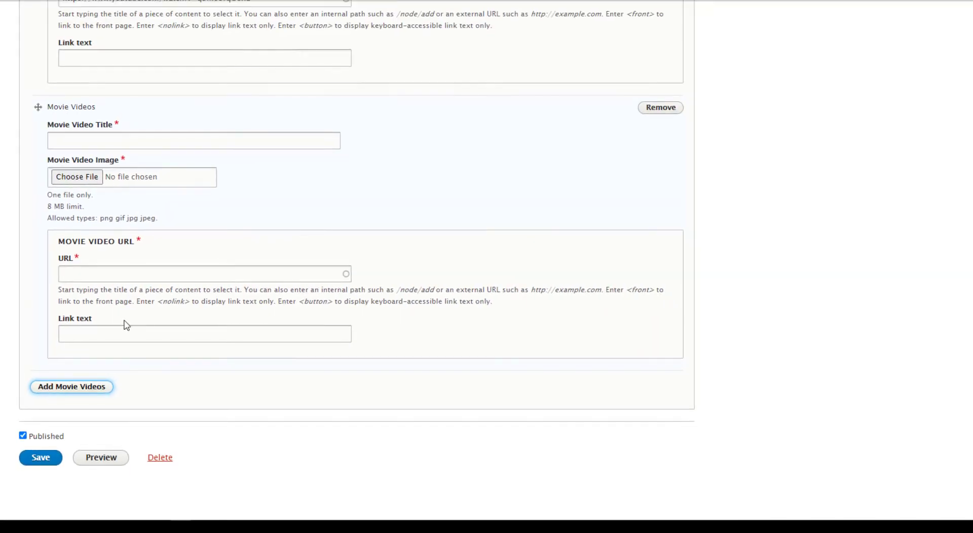
scroll(137, 325, up, 20)
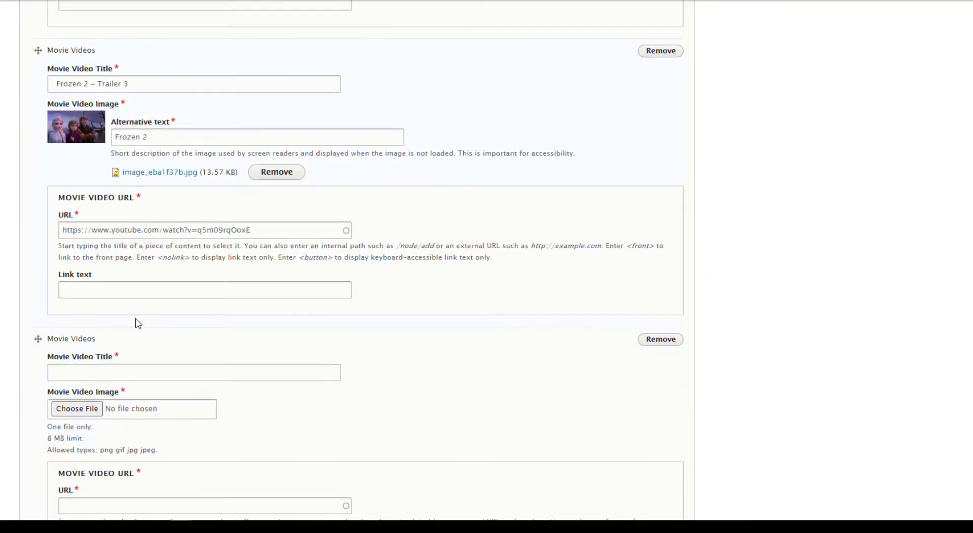
scroll(195, 350, up, 12)
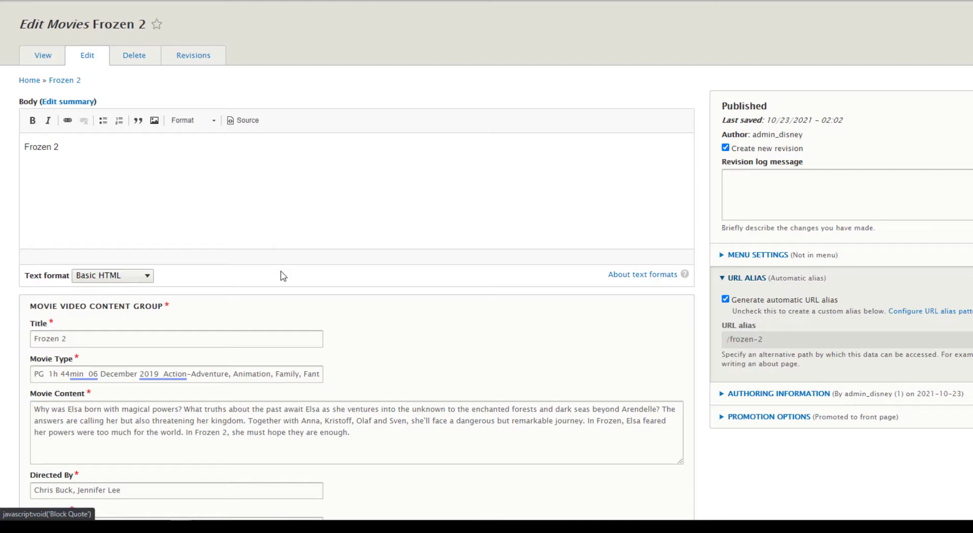
scroll(282, 276, down, 11)
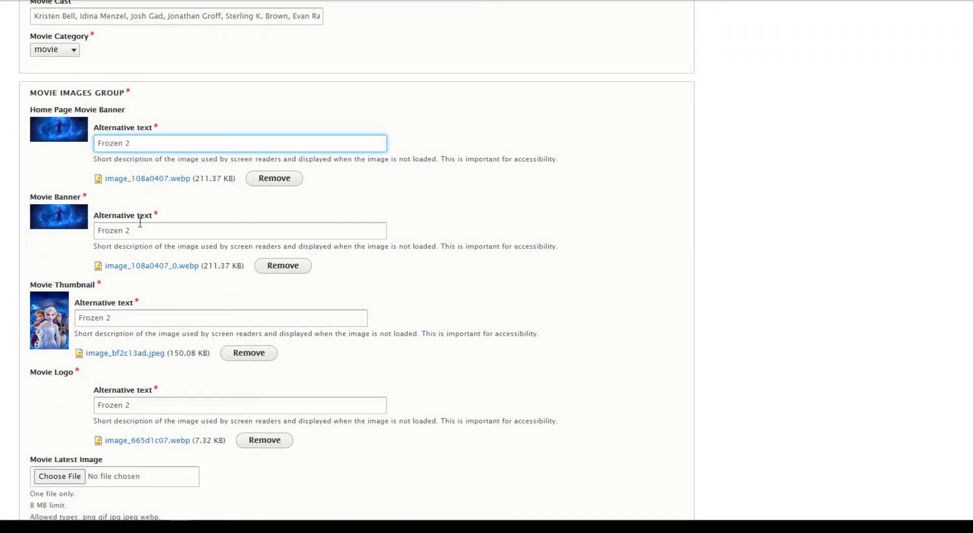
scroll(140, 222, down, 11)
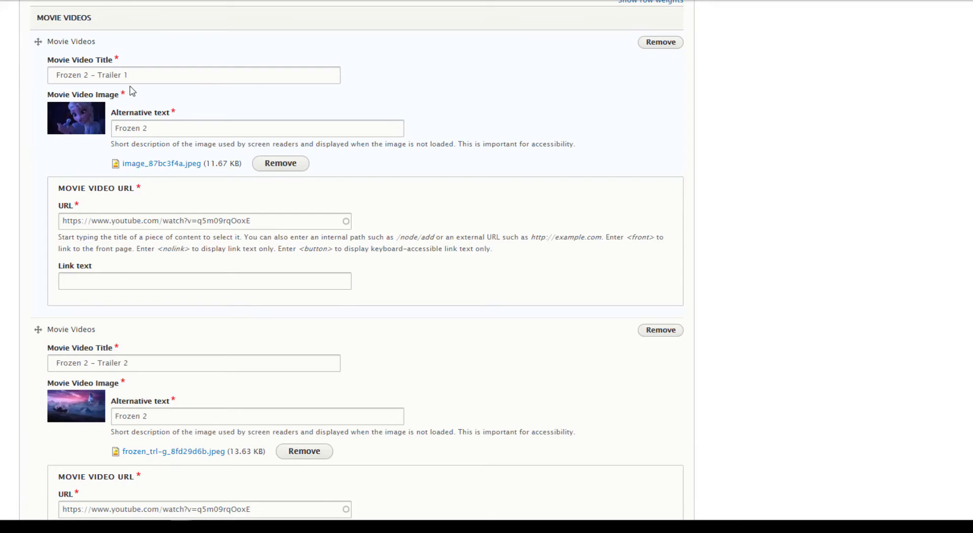
Change the first trailer title's number, remove the empty video item, and save Frozen 2
double_click(125, 75)
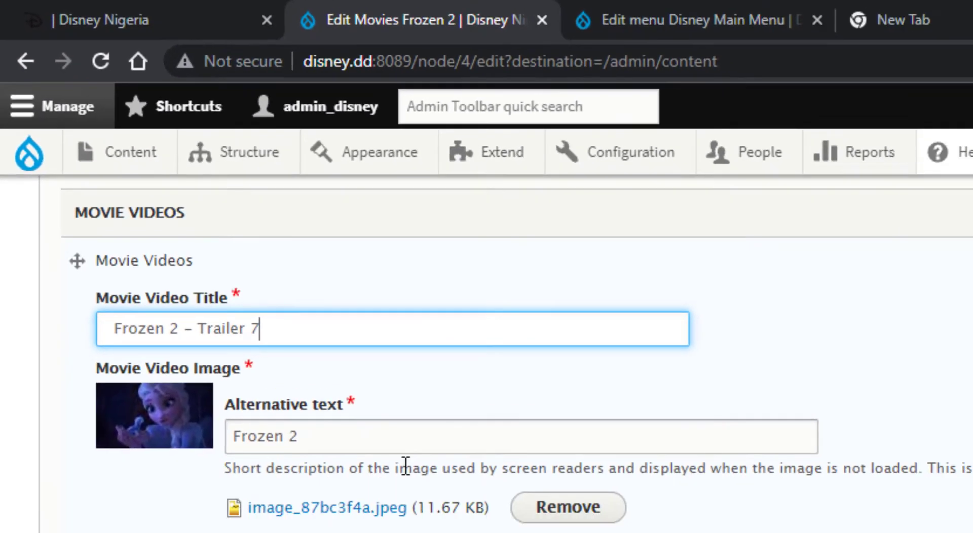
scroll(218, 253, down, 15)
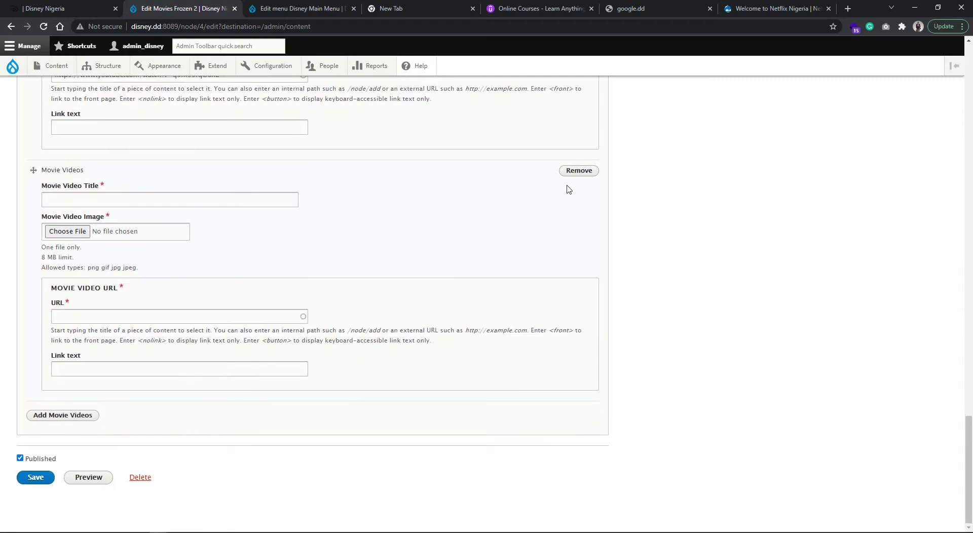
click(575, 171)
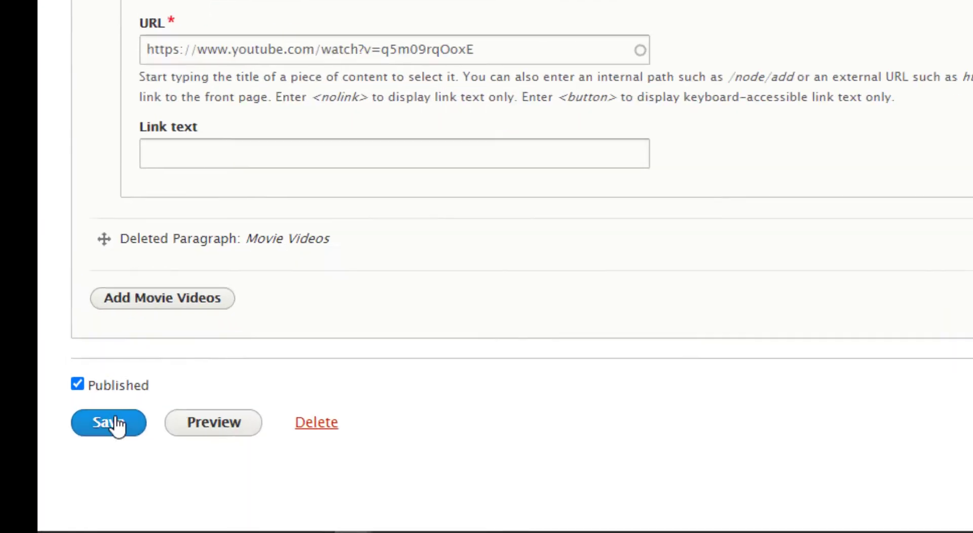
click(177, 387)
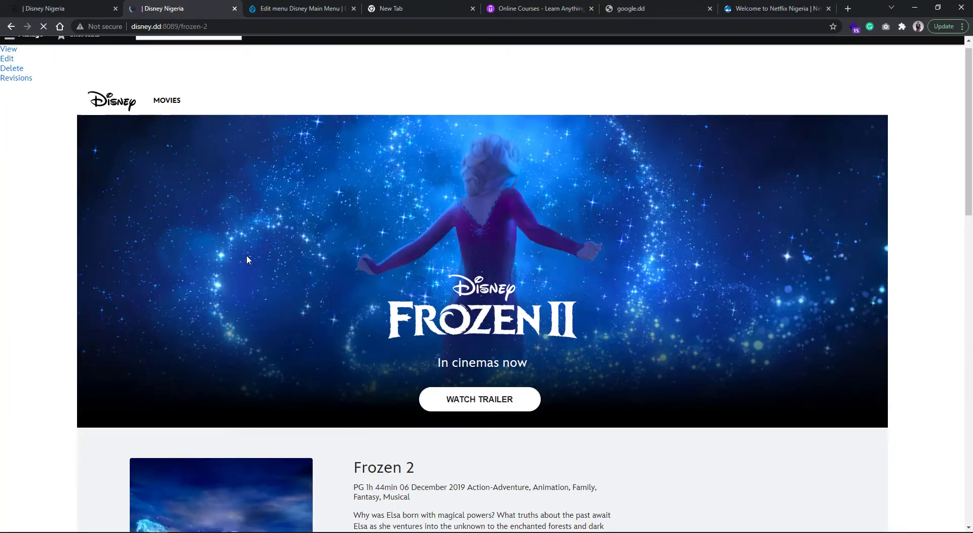
Play the Frozen 2 - Trailer 7 video and scroll back through the Frozen 2 page
scroll(246, 254, down, 15)
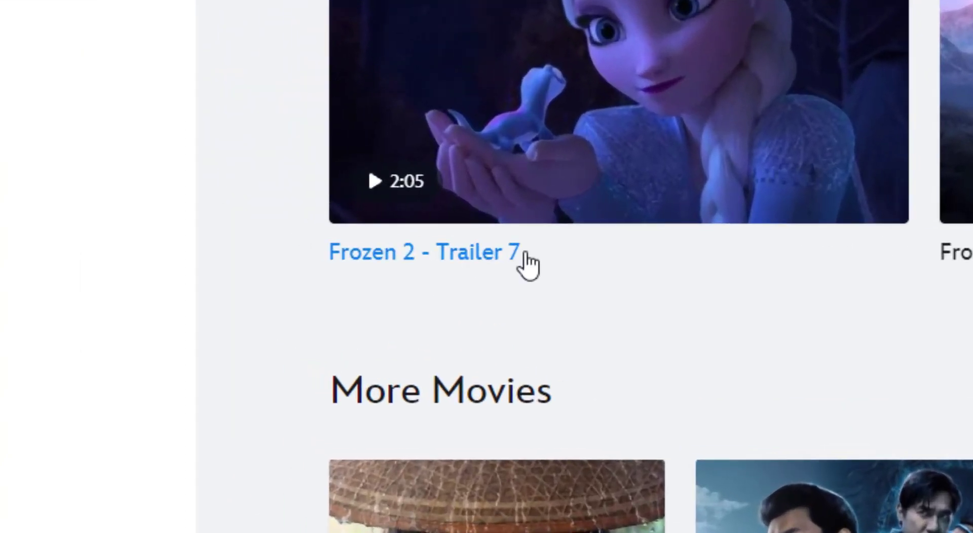
click(205, 203)
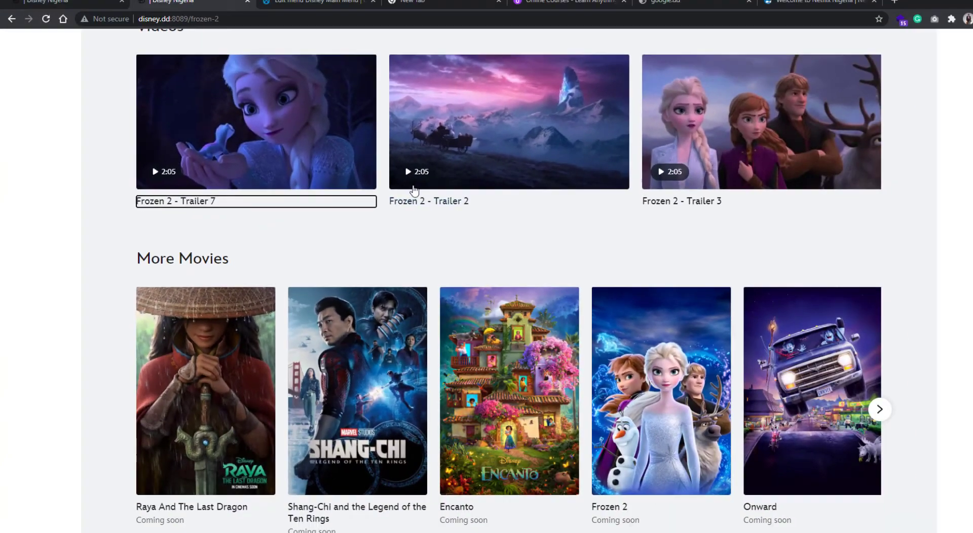
scroll(339, 183, up, 1)
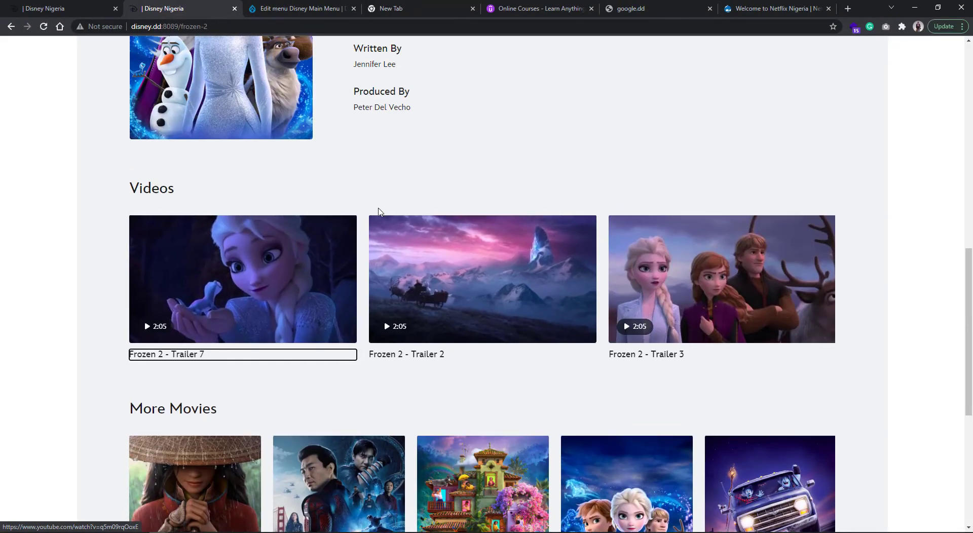
scroll(339, 203, up, 12)
mouse_move(152, 109)
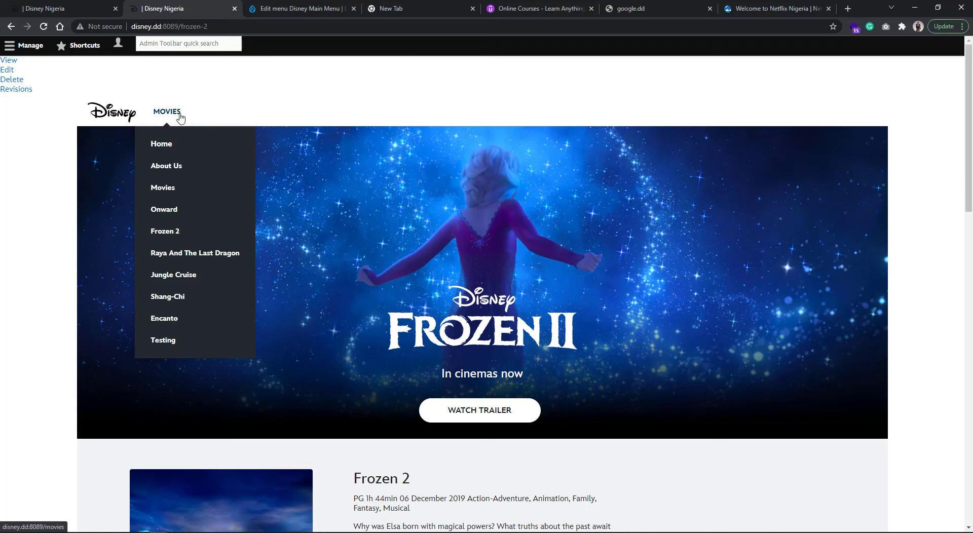
scroll(158, 234, down, 8)
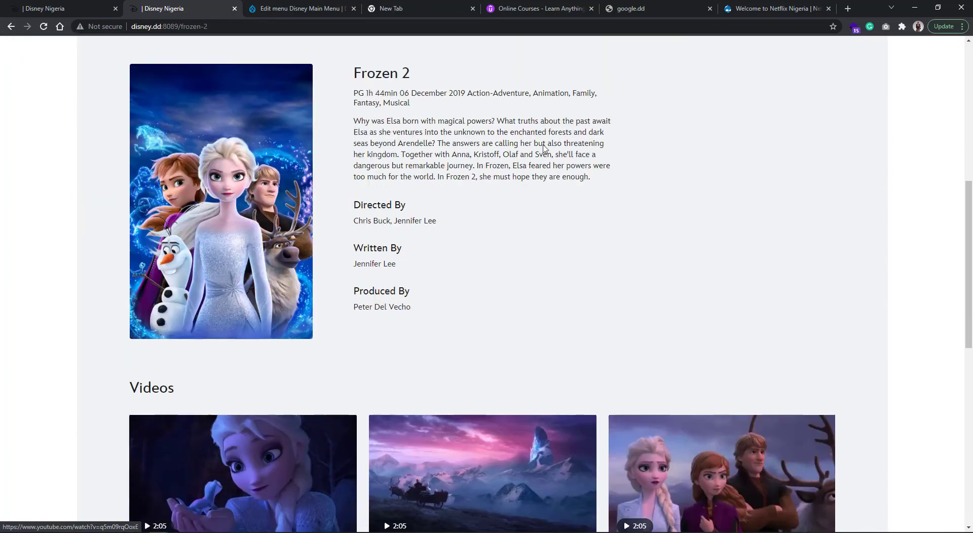
scroll(364, 350, down, 2)
scroll(345, 319, up, 9)
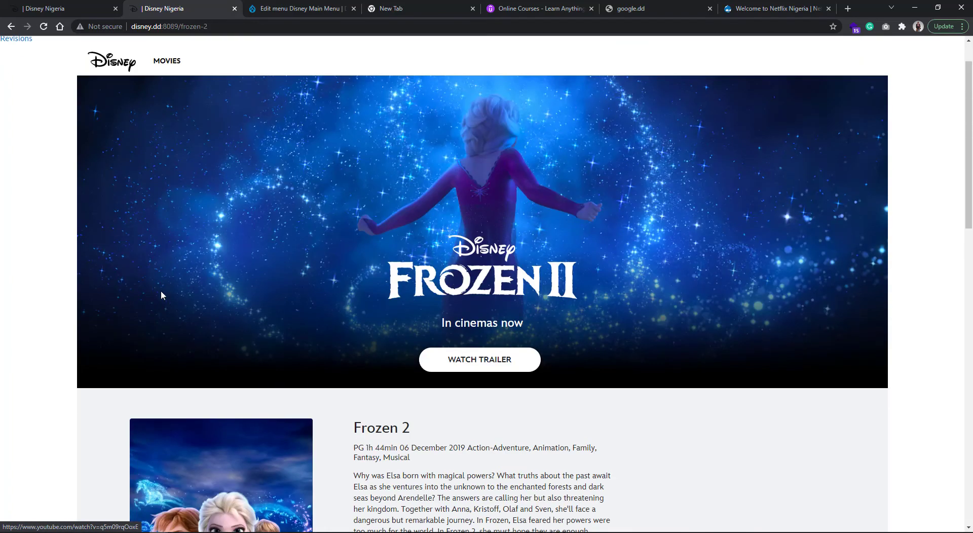
scroll(181, 276, down, 1)
scroll(226, 217, up, 2)
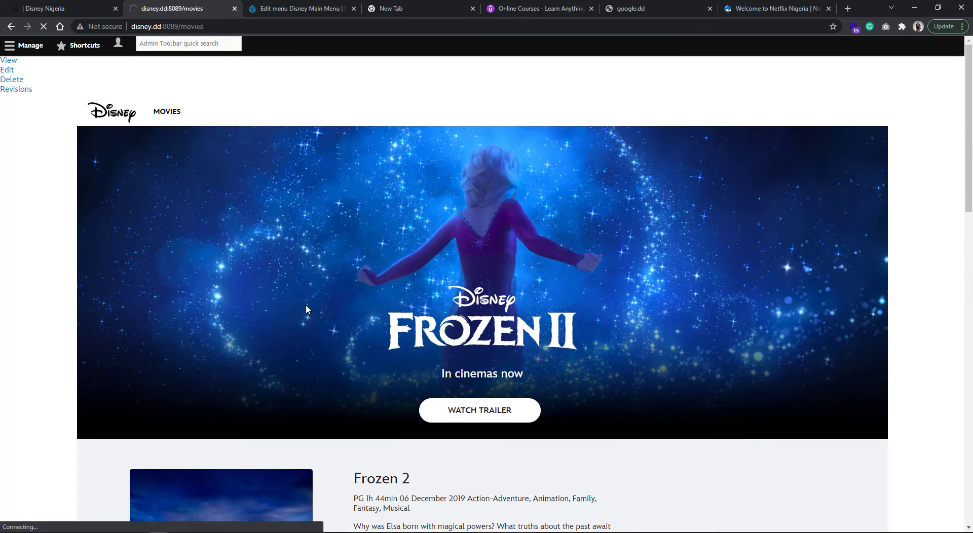
Open the Raya and the Last Dragon movie page from the poster grid and scroll through it
scroll(400, 183, down, 3)
scroll(405, 183, up, 3)
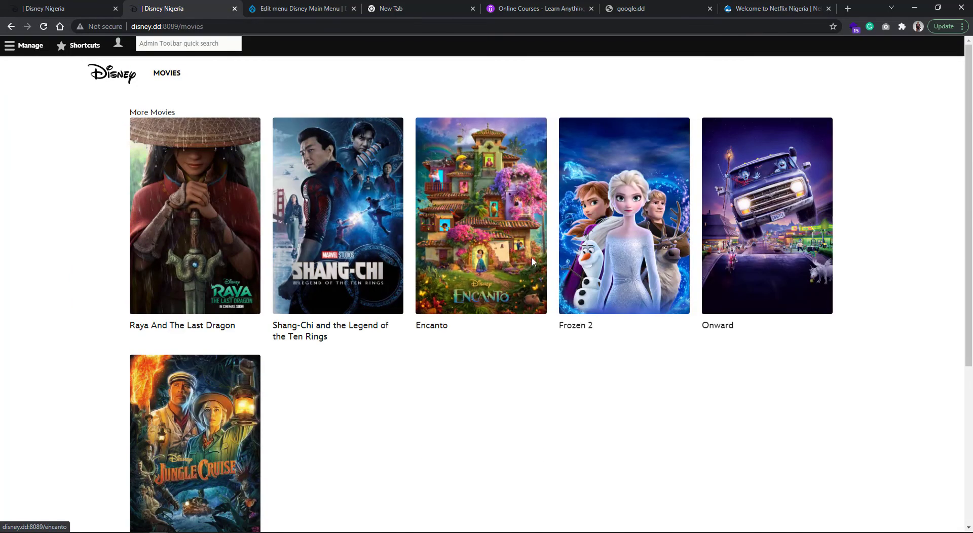
click(346, 271)
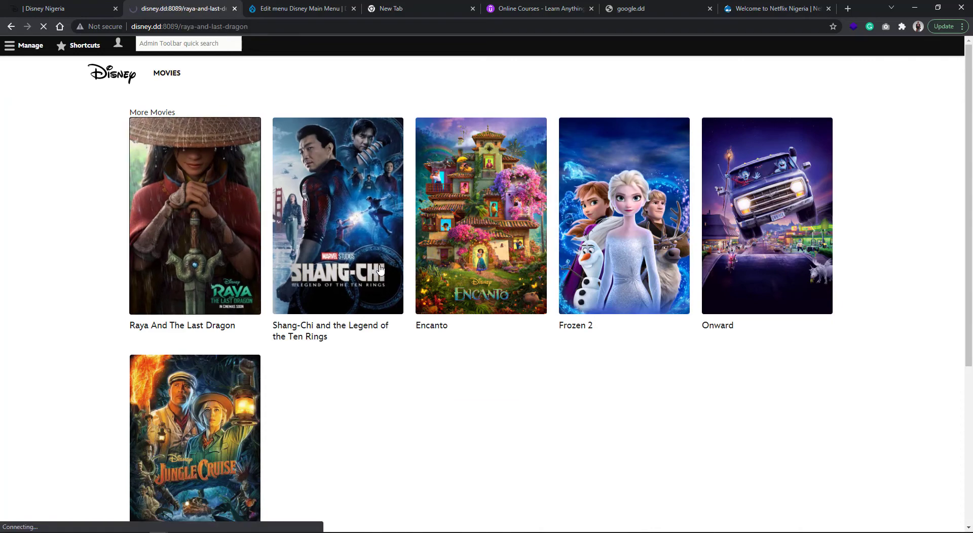
click(226, 285)
scroll(364, 253, down, 4)
scroll(364, 254, down, 10)
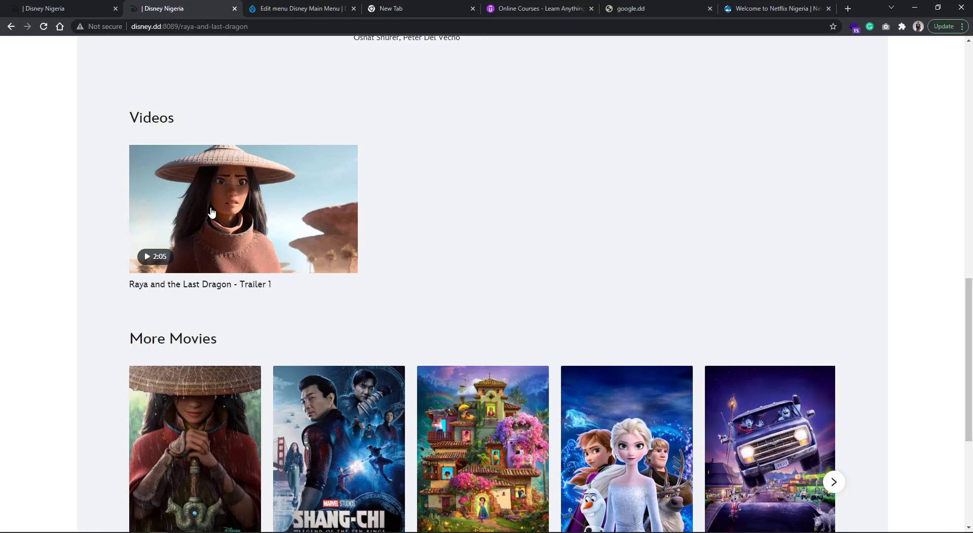
scroll(413, 274, down, 4)
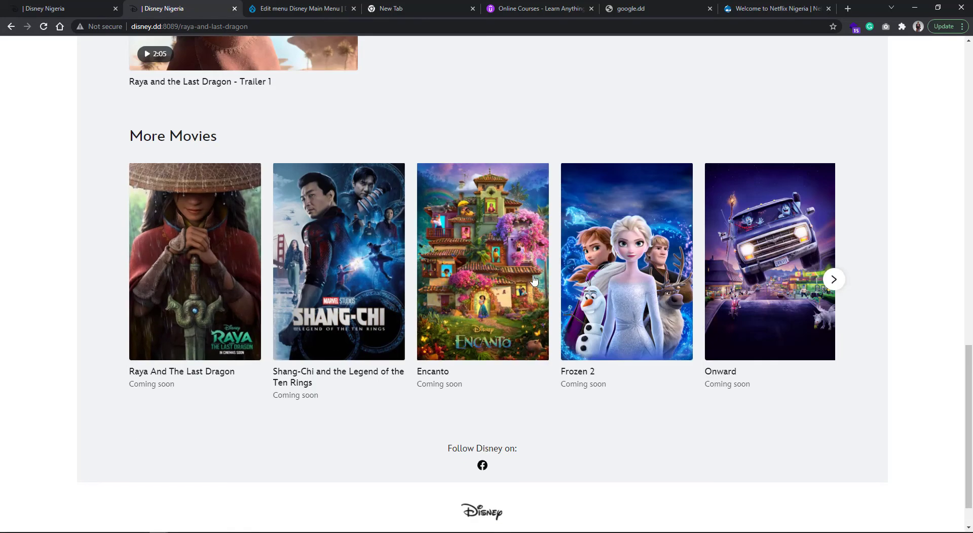
Open the Frozen 2 movie page and confirm Trailer 7 appears among its trailers
click(622, 249)
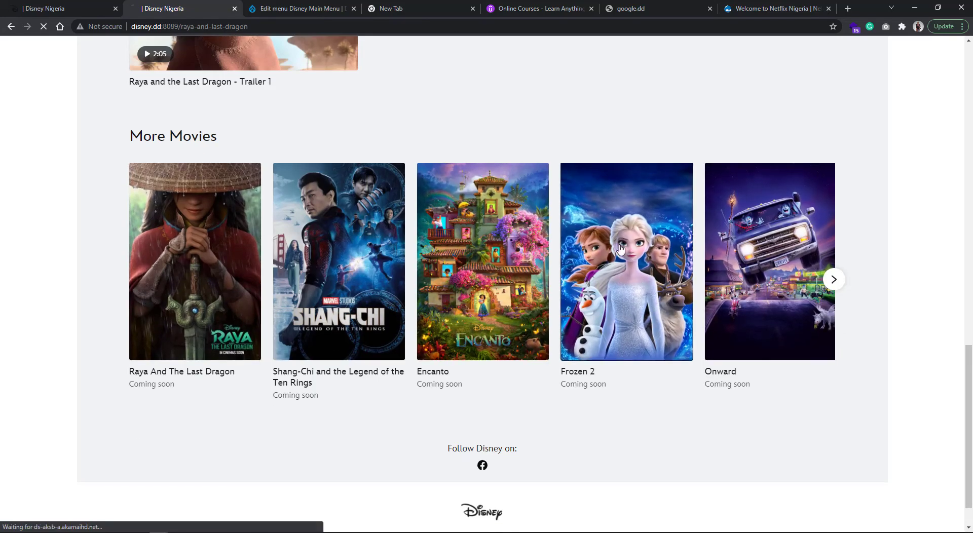
scroll(428, 237, down, 10)
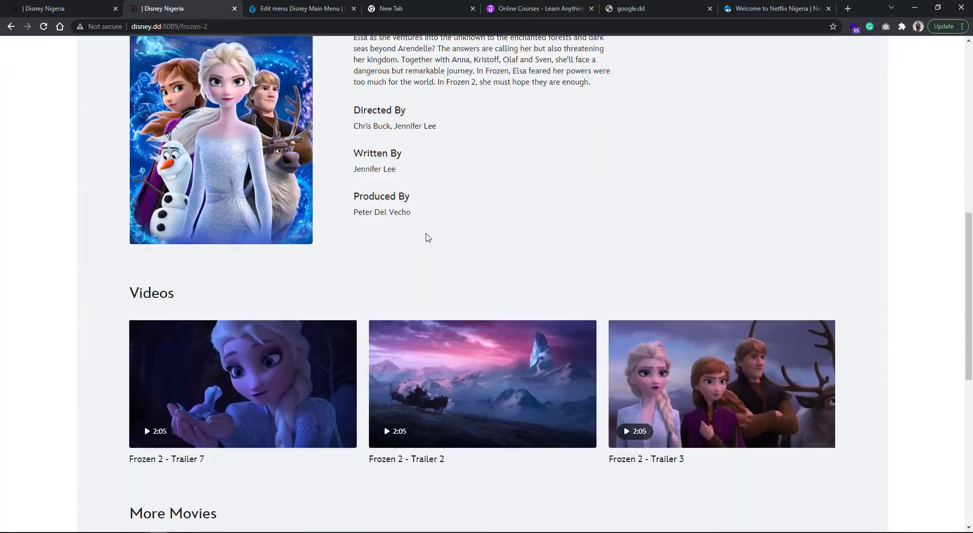
scroll(428, 238, down, 7)
Open the Shang-Chi movie page from More Movies and look over its two trailers
click(452, 252)
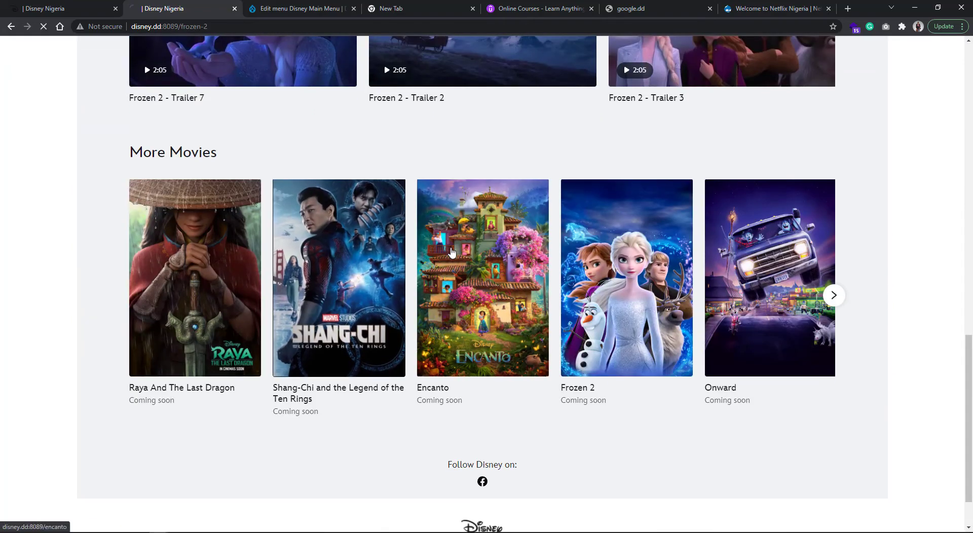
click(345, 252)
scroll(437, 208, down, 6)
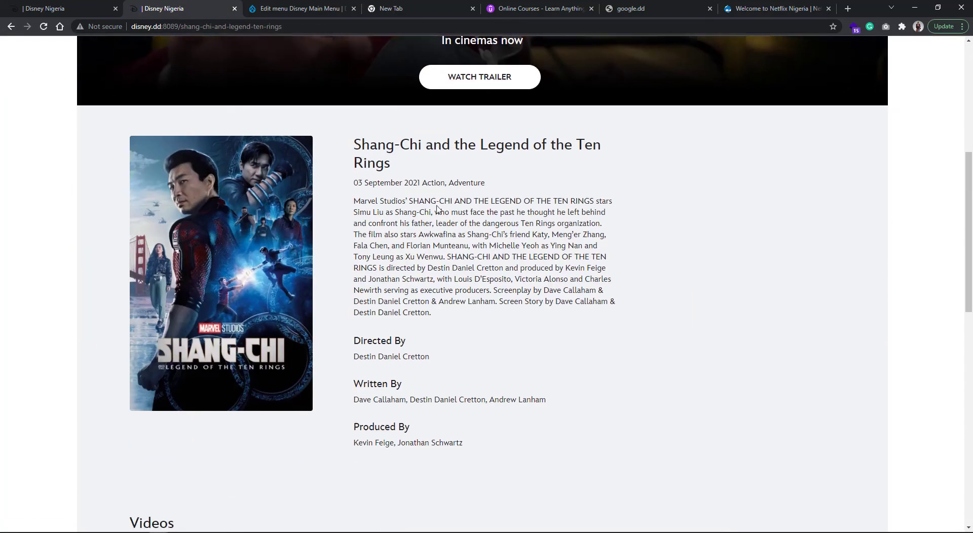
scroll(436, 208, down, 8)
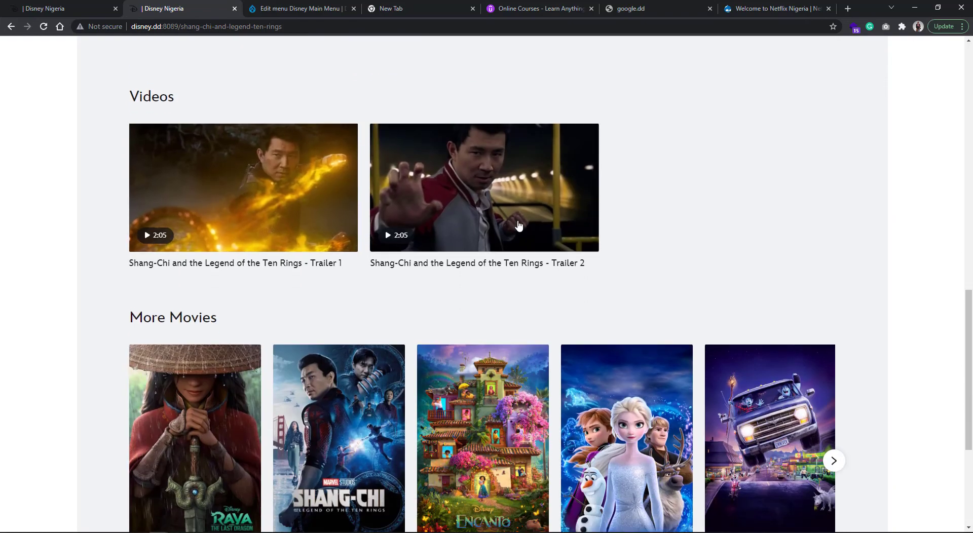
scroll(551, 232, down, 4)
scroll(424, 162, up, 5)
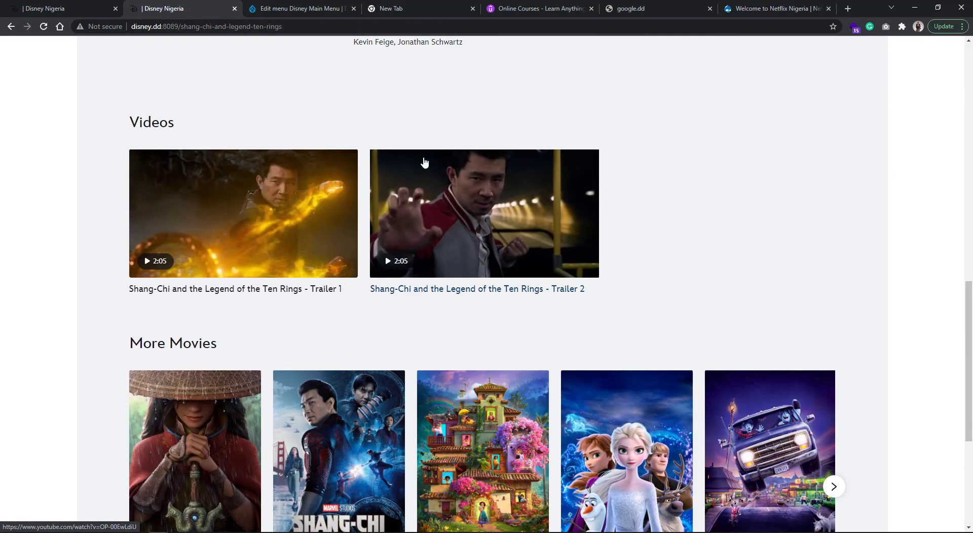
scroll(767, 229, down, 5)
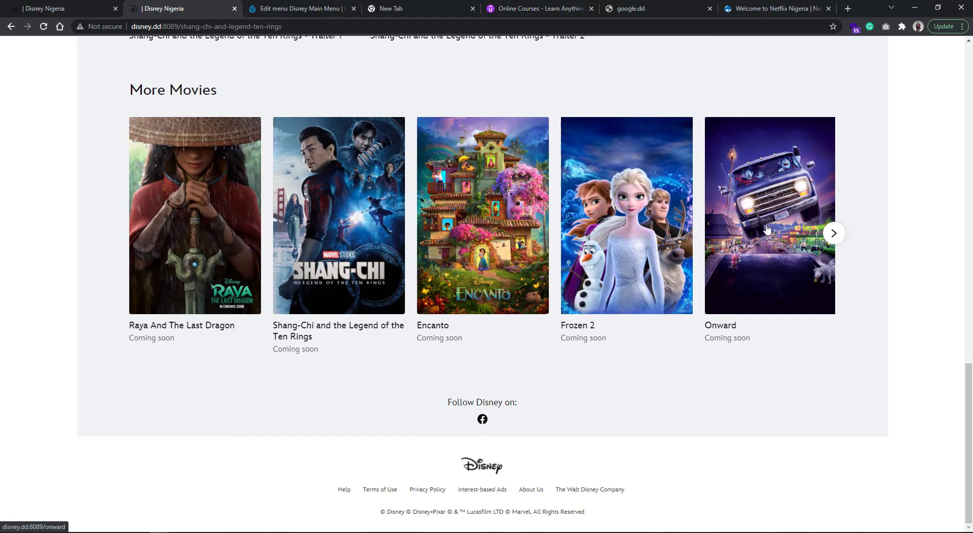
View the Onward page's three trailers, then return home via the Disney logo
click(780, 192)
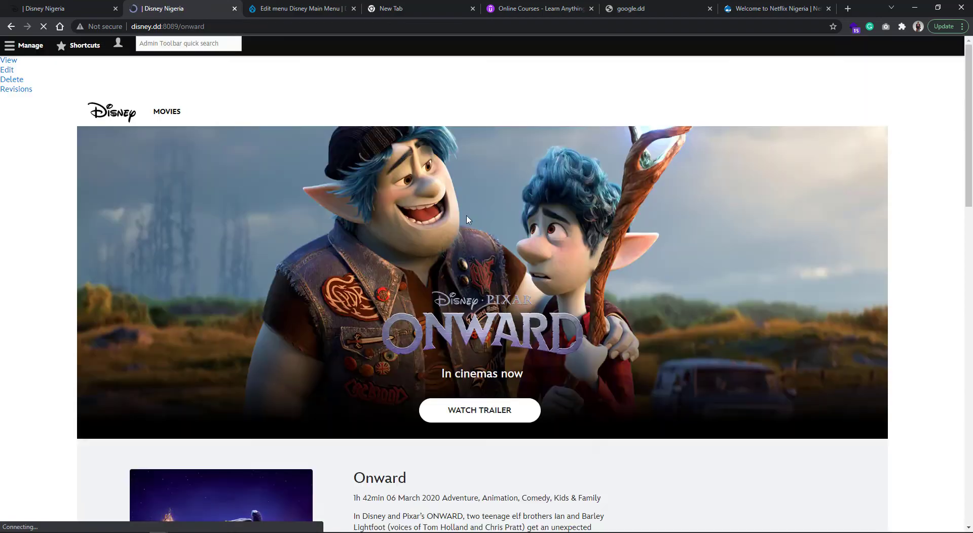
scroll(376, 245, down, 4)
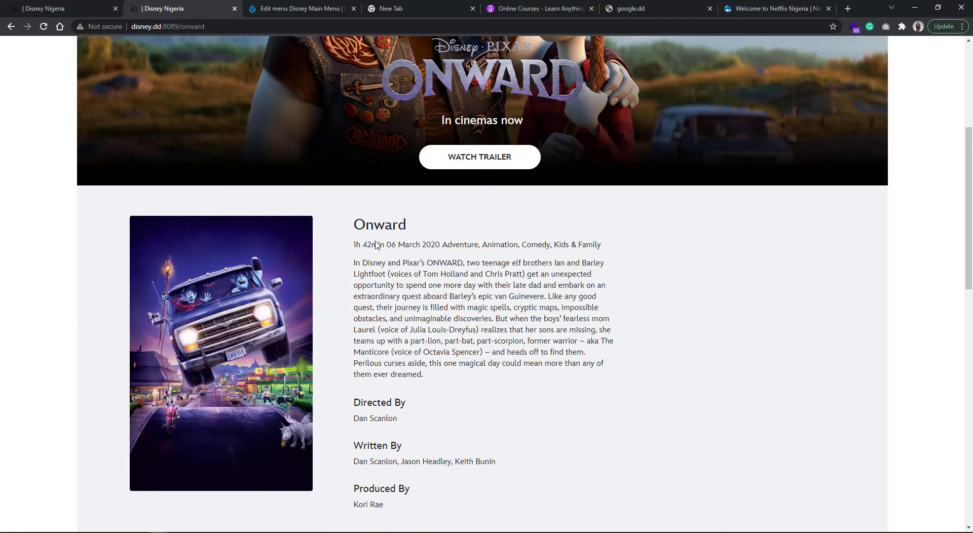
scroll(376, 245, down, 7)
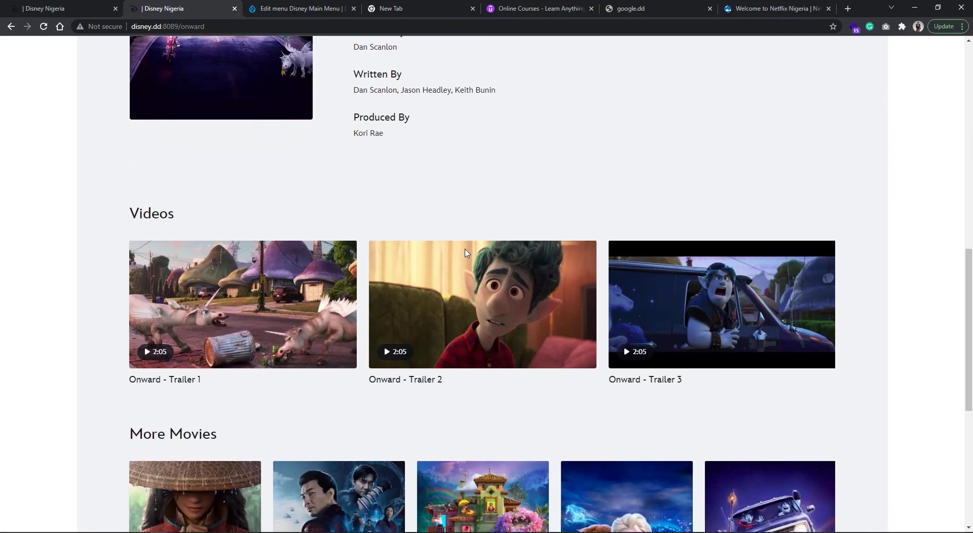
scroll(466, 252, down, 3)
scroll(395, 291, down, 4)
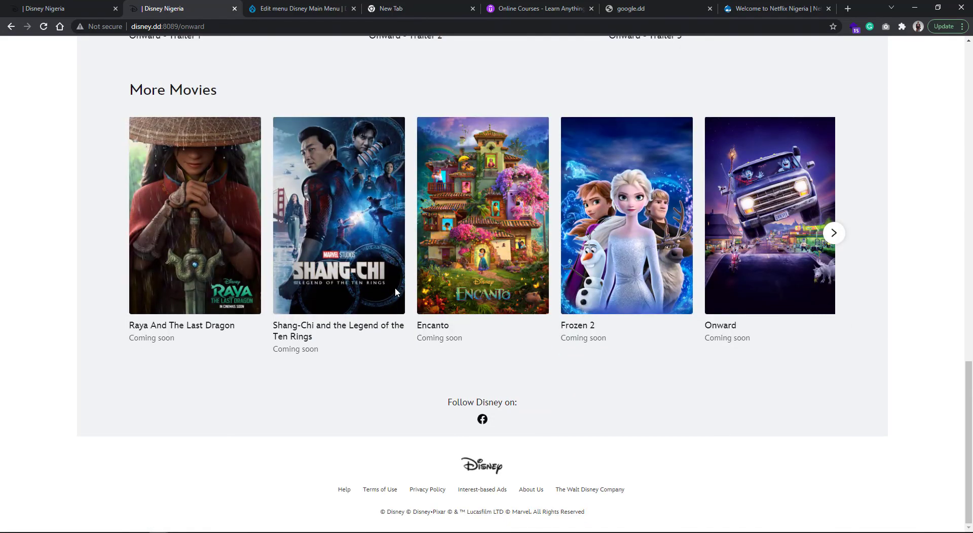
scroll(395, 291, up, 20)
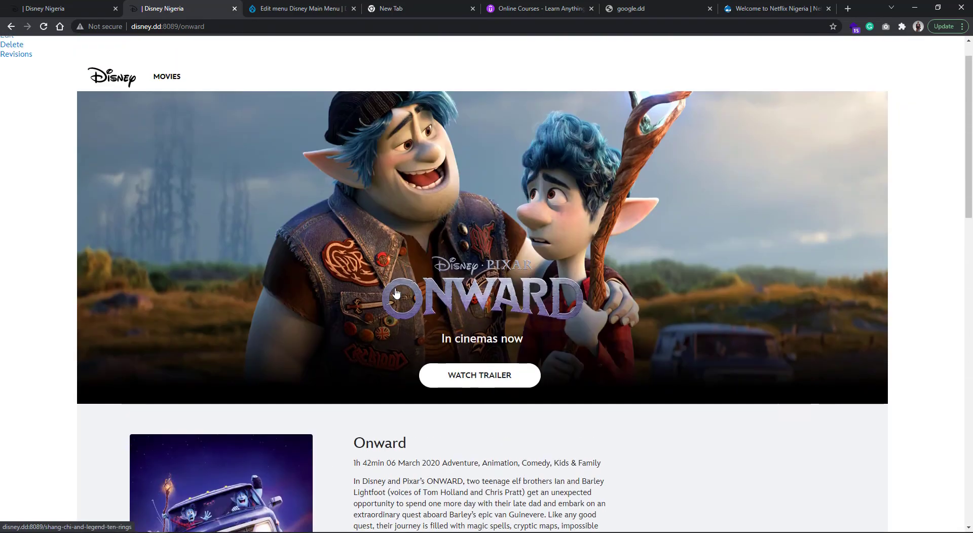
scroll(396, 293, up, 1)
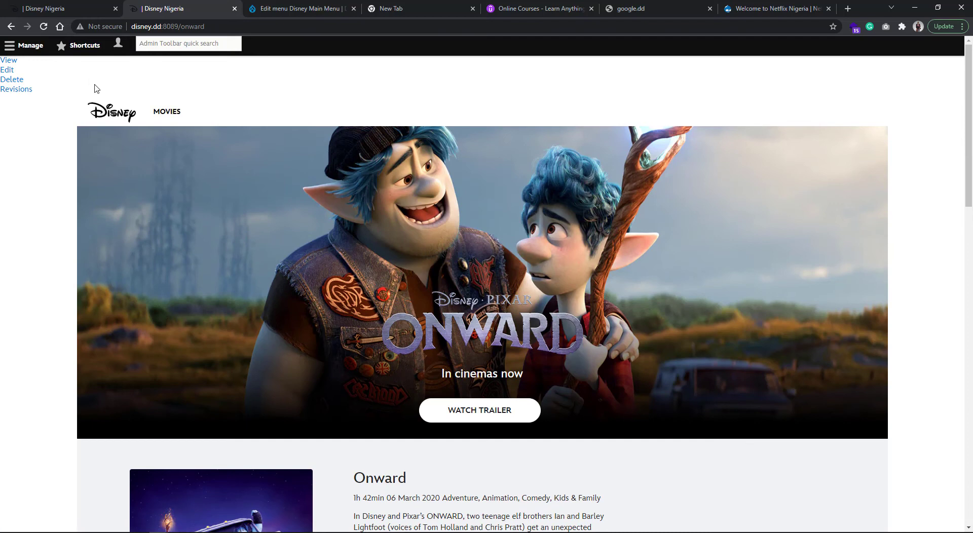
click(112, 111)
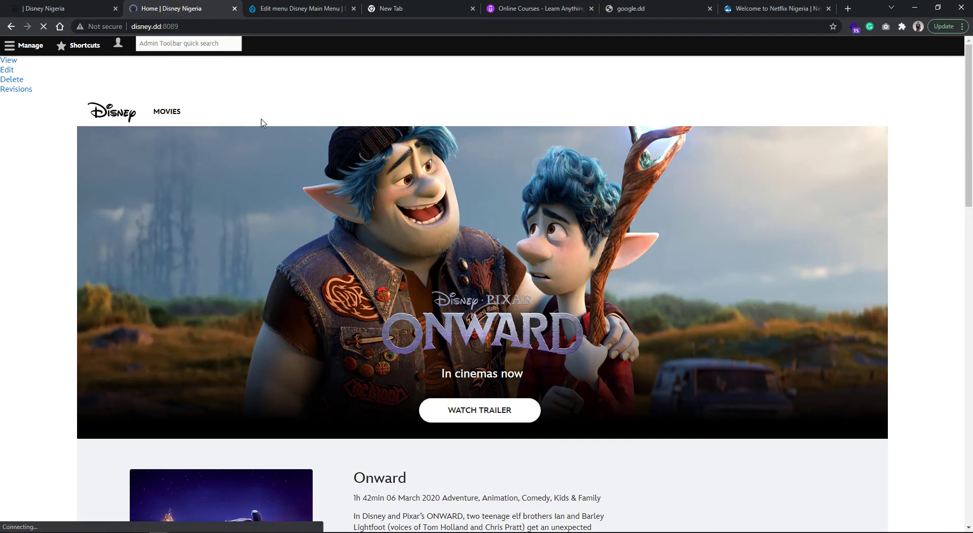
Scroll the home page past Latest from Disney and Movies to the Frozen II Parks banner
scroll(261, 213, down, 5)
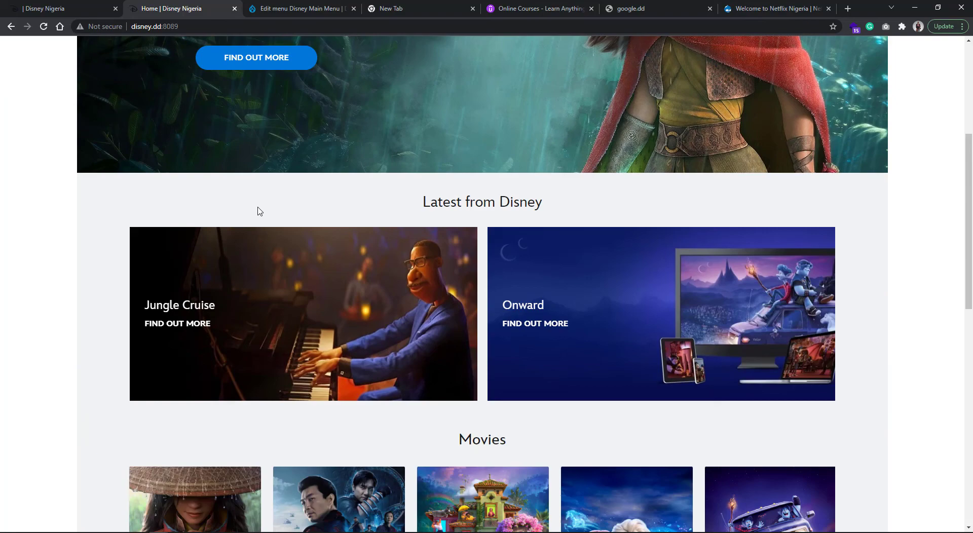
scroll(256, 253, down, 1)
scroll(253, 291, up, 6)
scroll(301, 247, down, 1)
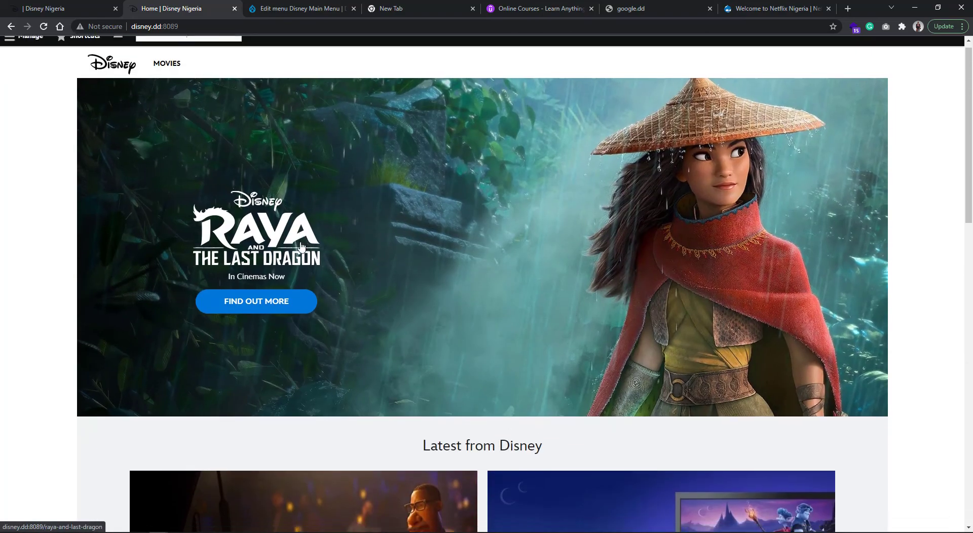
scroll(301, 247, down, 15)
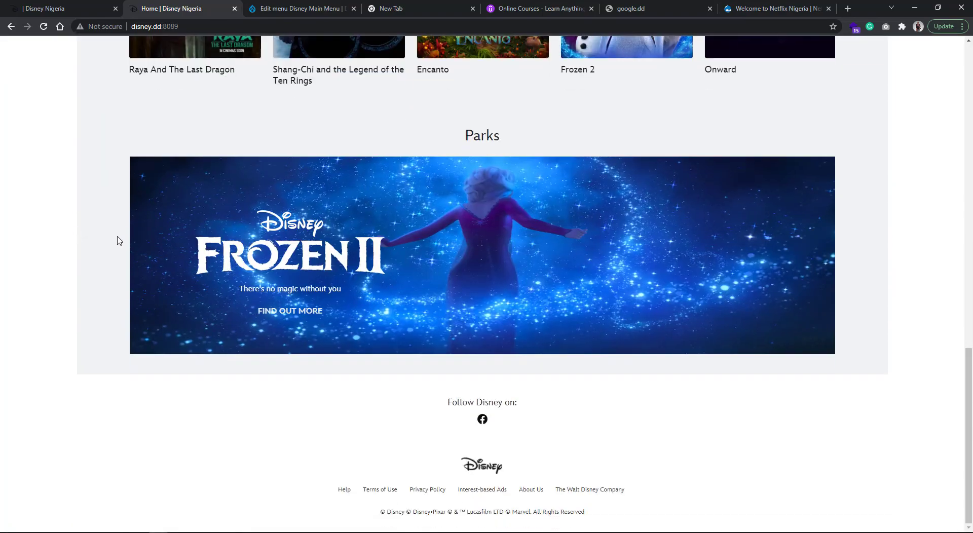